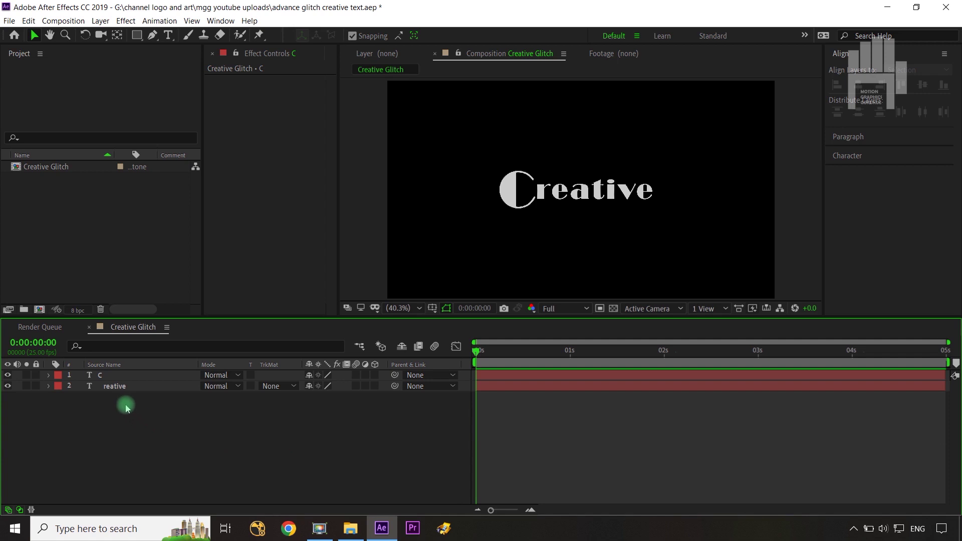
Step: Examine which part of the word each of the two text layers holds, briefly hiding the C layer
click(7, 375)
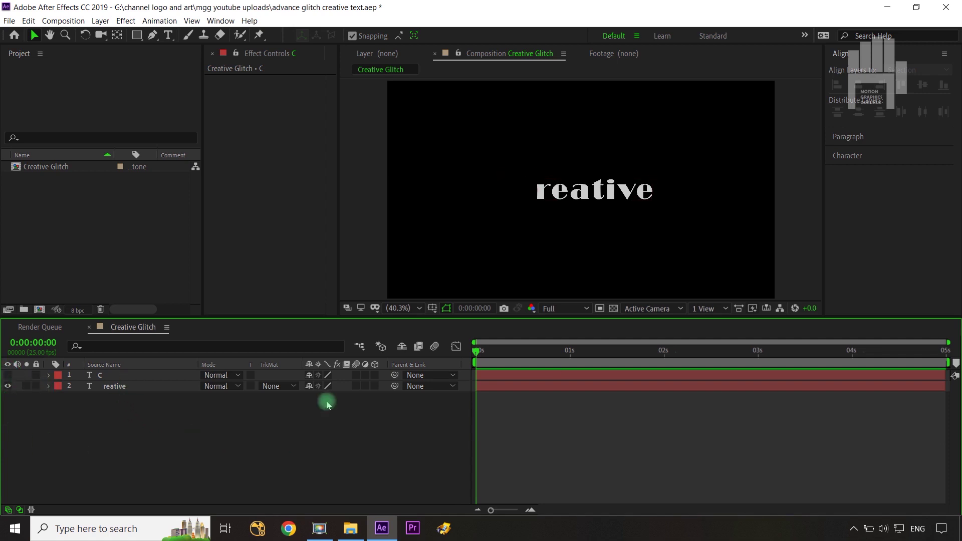
click(7, 375)
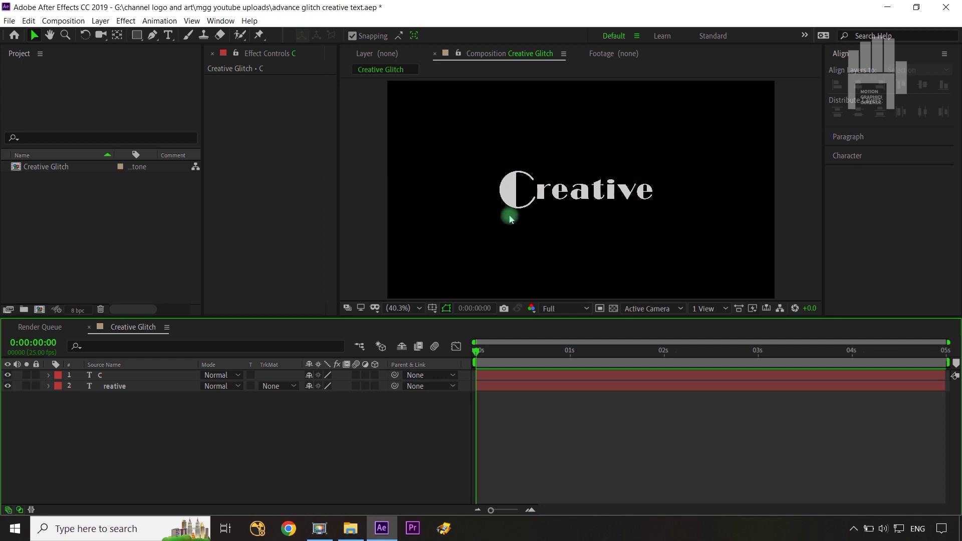
click(502, 184)
click(640, 164)
click(155, 387)
Step: Hide the reative layer and set a Position keyframe on the C layer at 0:00:00:00
click(125, 376)
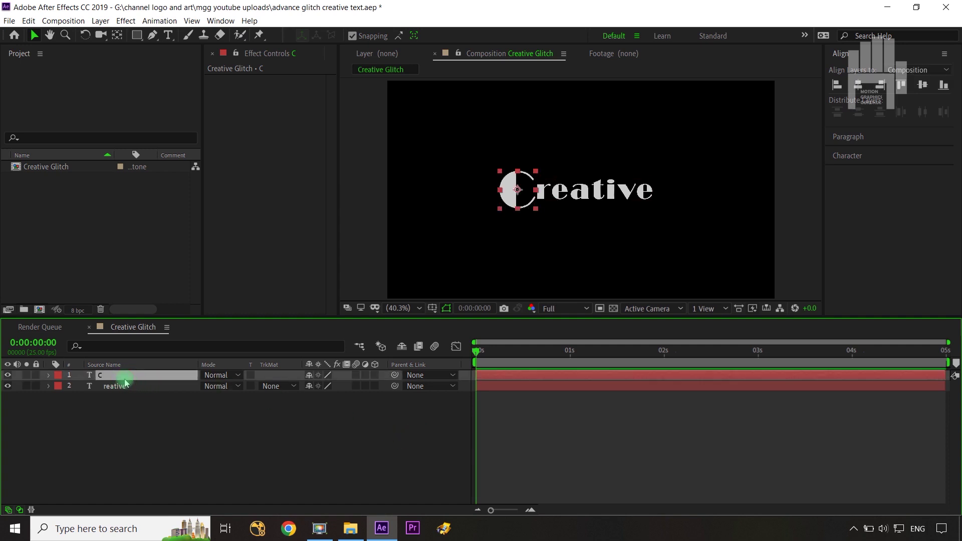
click(7, 387)
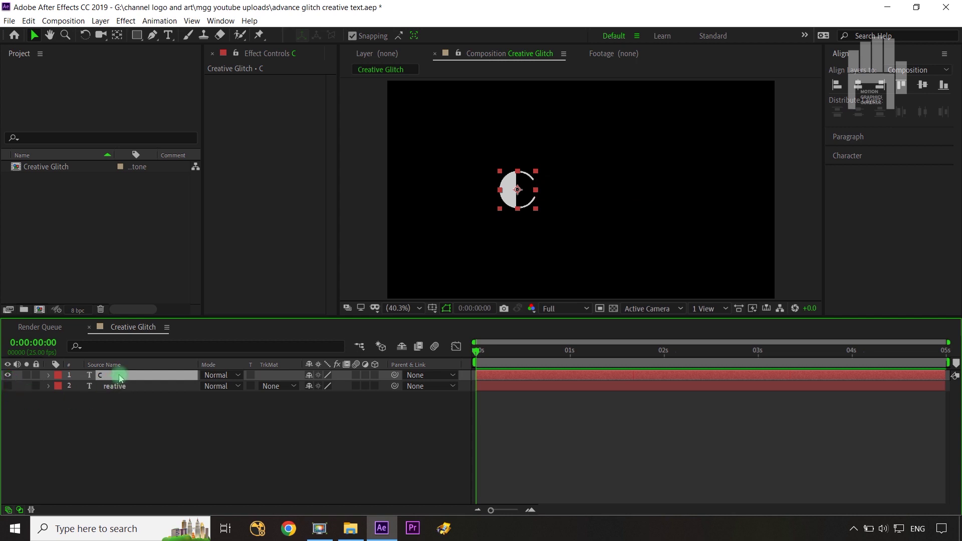
key(p)
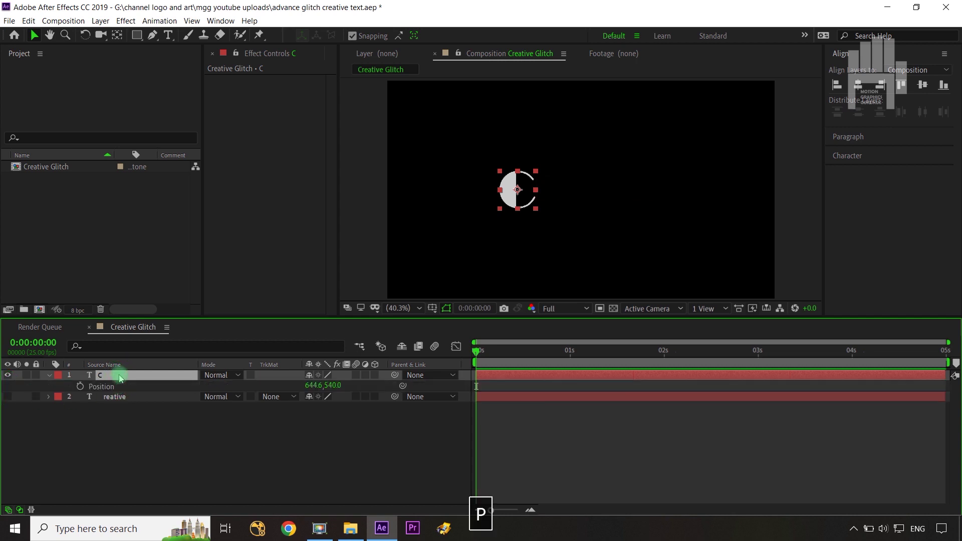
click(80, 387)
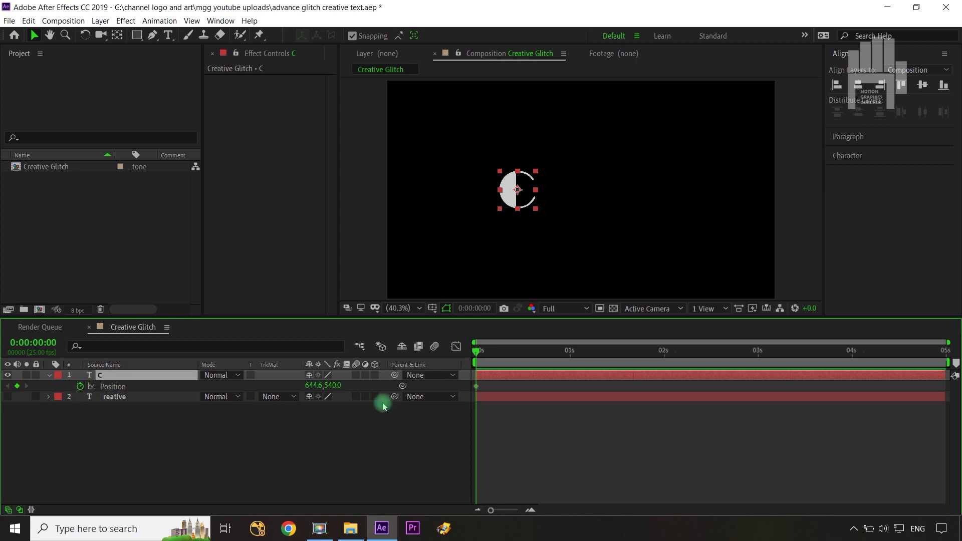
Step: Add two more Position keyframes to the C layer, at 0:00:01:05 and 0:00:02:00, keeping the same position
key(shift+Page_Down)
key(shift+Page_Down)
key(shift+Page_Down)
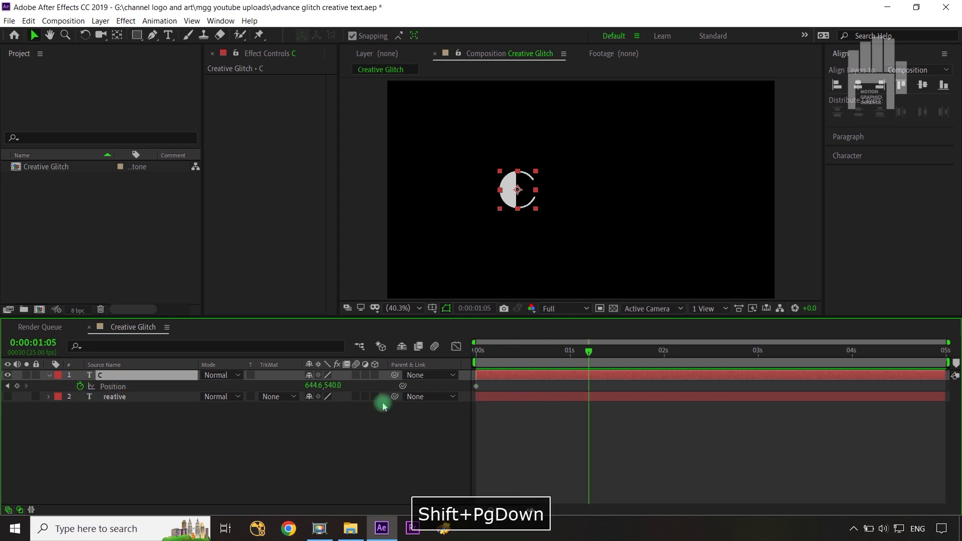
click(18, 387)
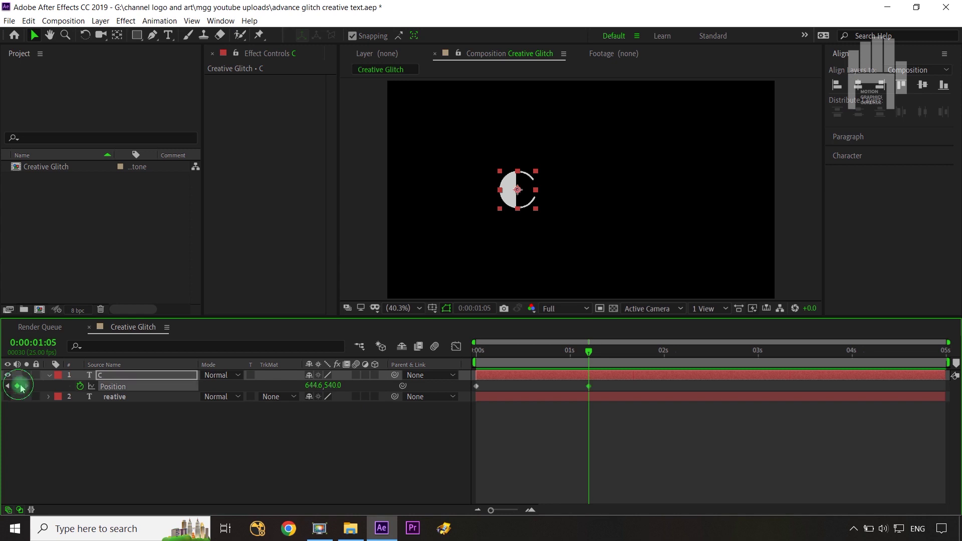
key(shift+Page_Down)
key(shift+Page_Down)
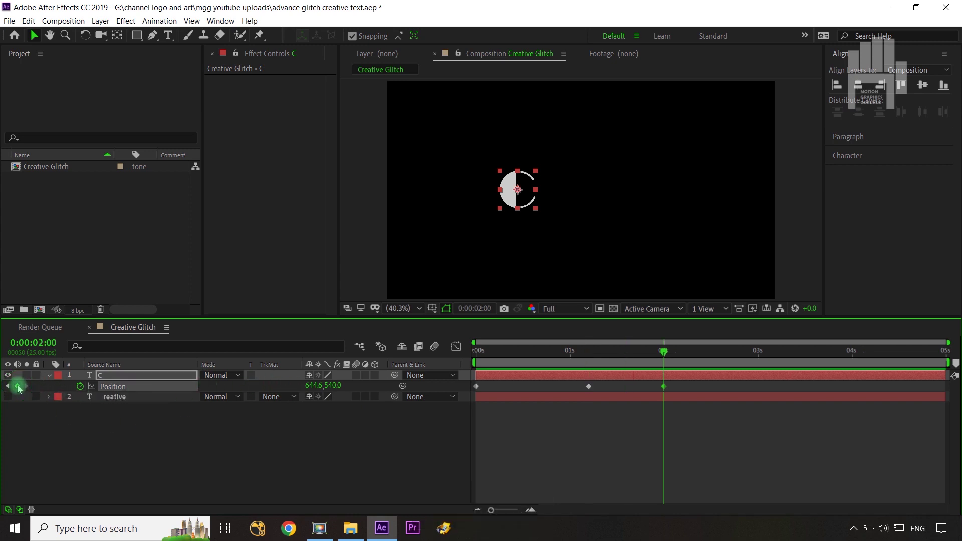
Step: Show the reative layer and set the C layer's Position to 1225.6, 540.0 at 0:00:01:05, over the word's last letter
click(8, 397)
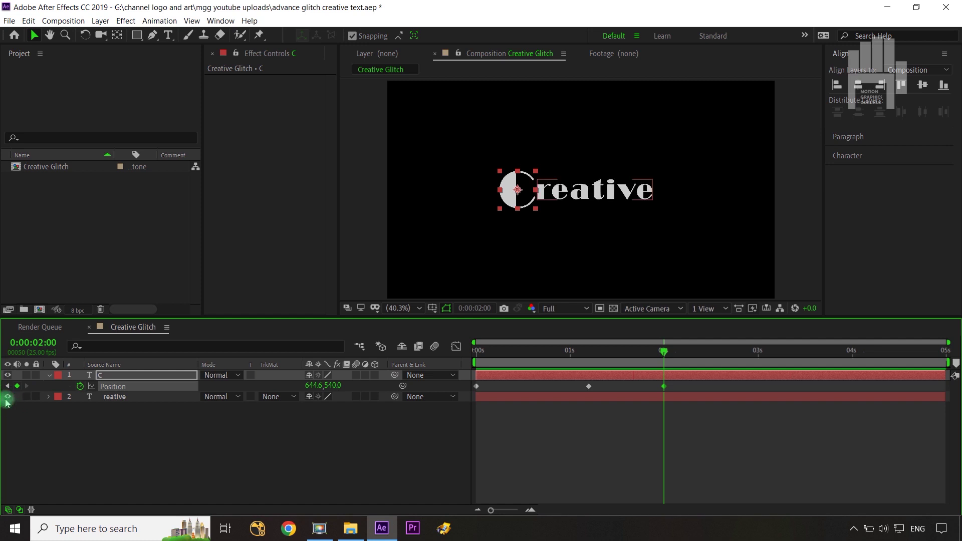
click(682, 353)
drag(667, 353, 589, 352)
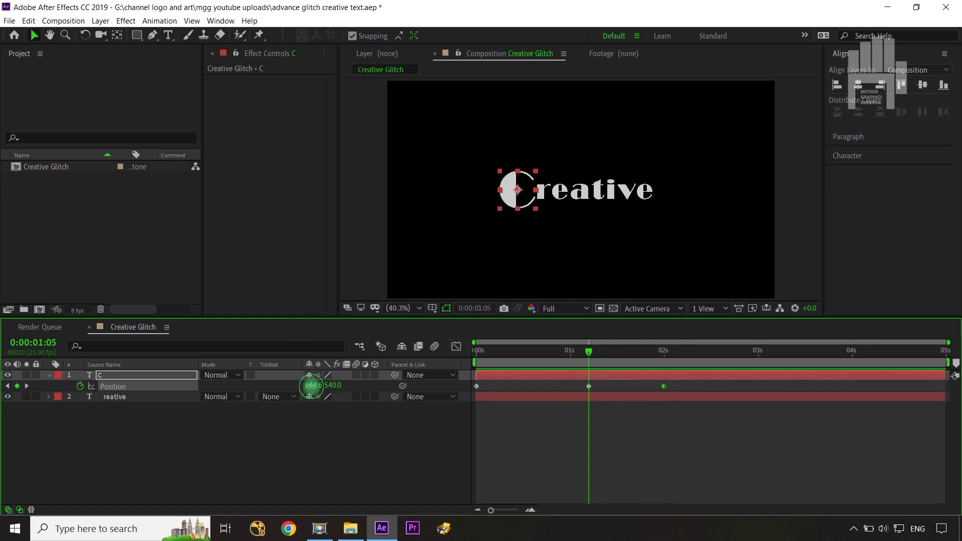
drag(311, 386, 670, 383)
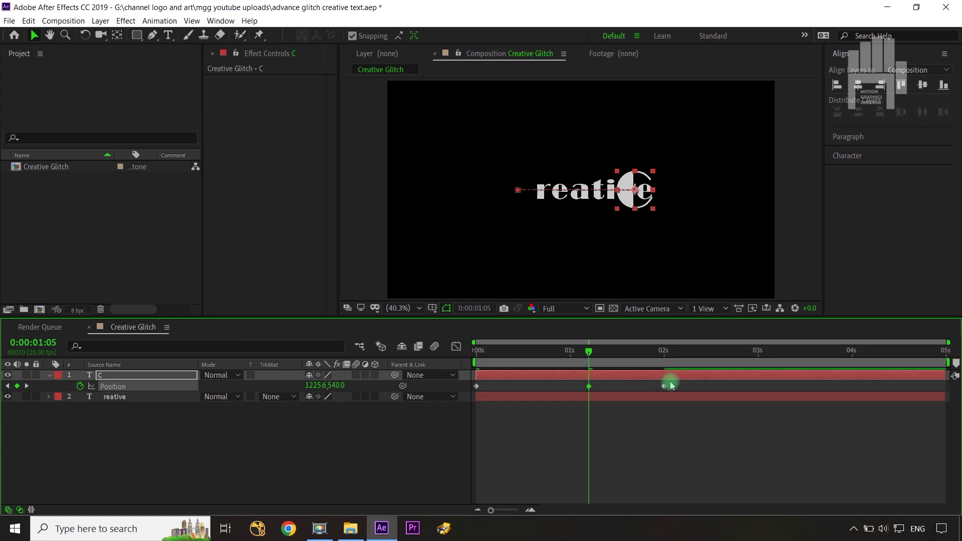
Step: Easy Ease the C layer's three Position keyframes and stretch their incoming speed-graph influence, using 100% at 0:00:01:05, for fast starts
drag(685, 384, 461, 400)
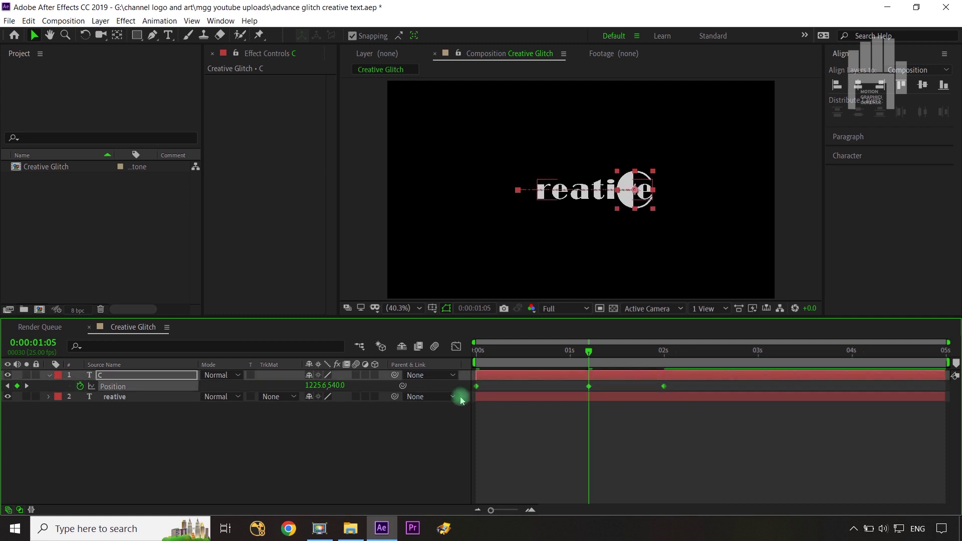
key(F9)
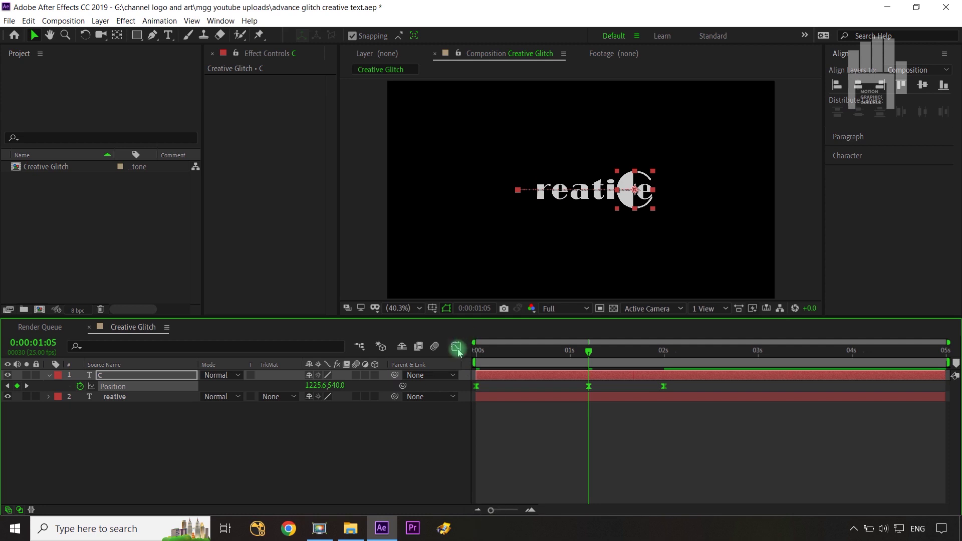
click(457, 347)
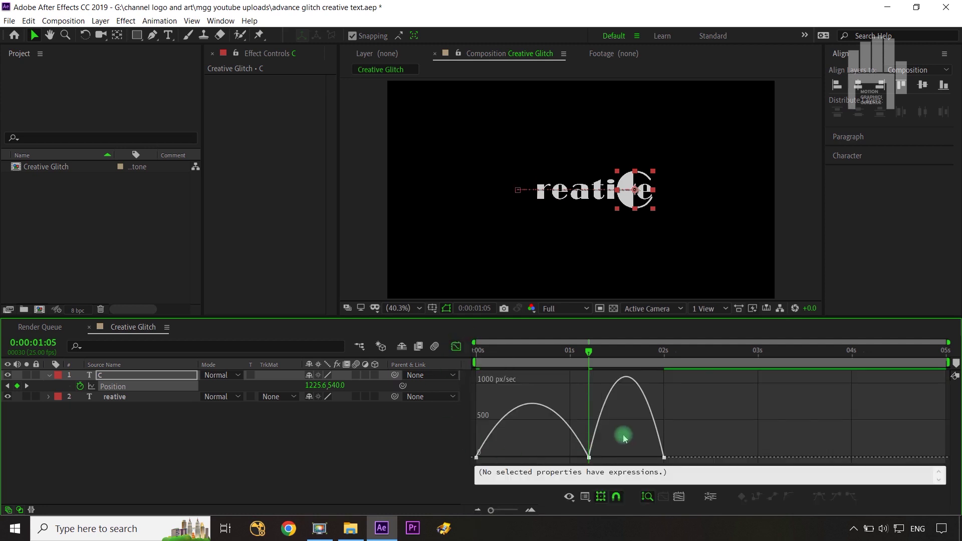
drag(623, 408, 519, 460)
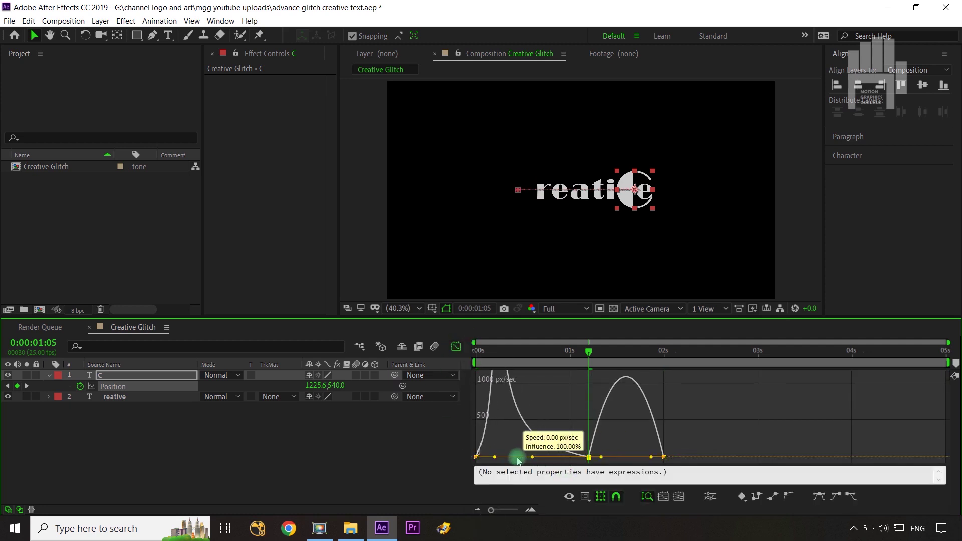
drag(689, 435, 598, 452)
click(418, 460)
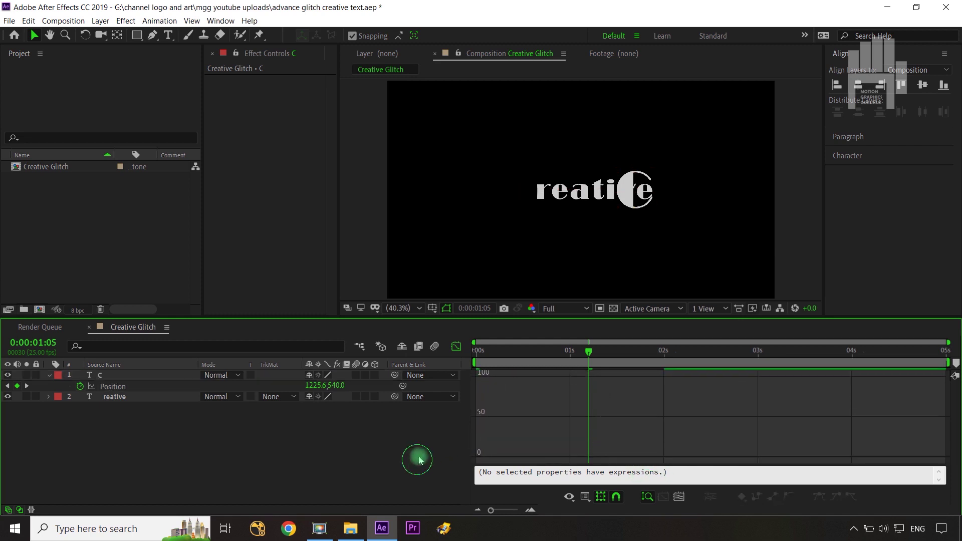
click(456, 346)
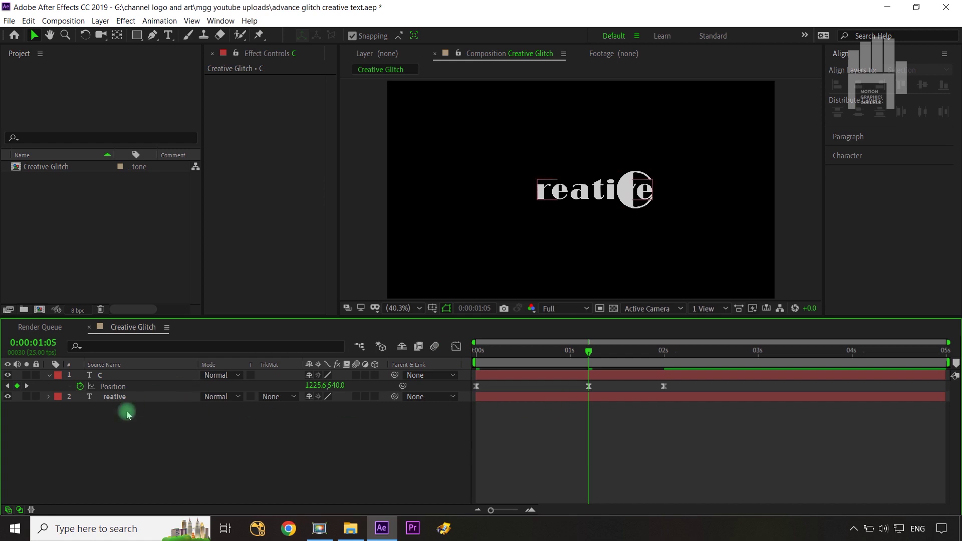
Step: Hide the reative layer and create shapes from the C text layer
click(8, 396)
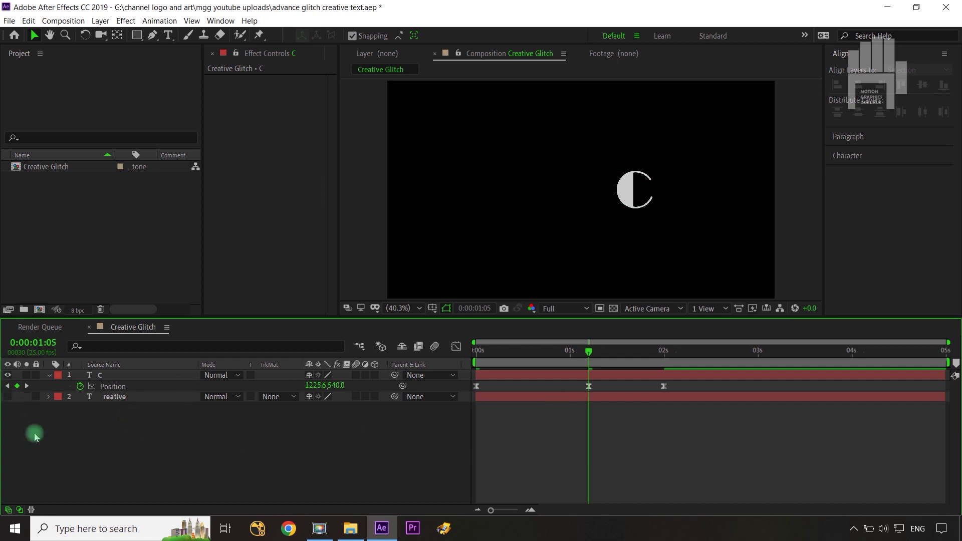
click(141, 375)
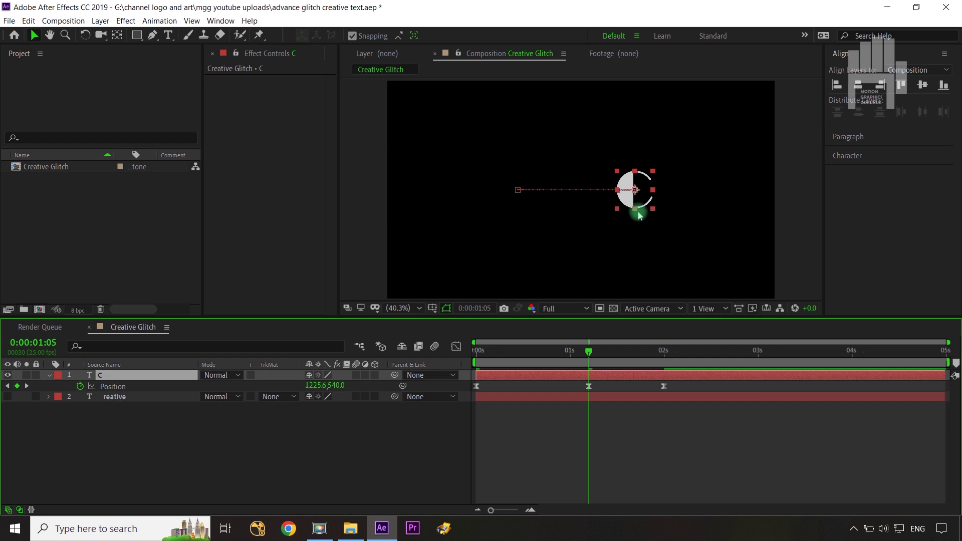
right_click(145, 381)
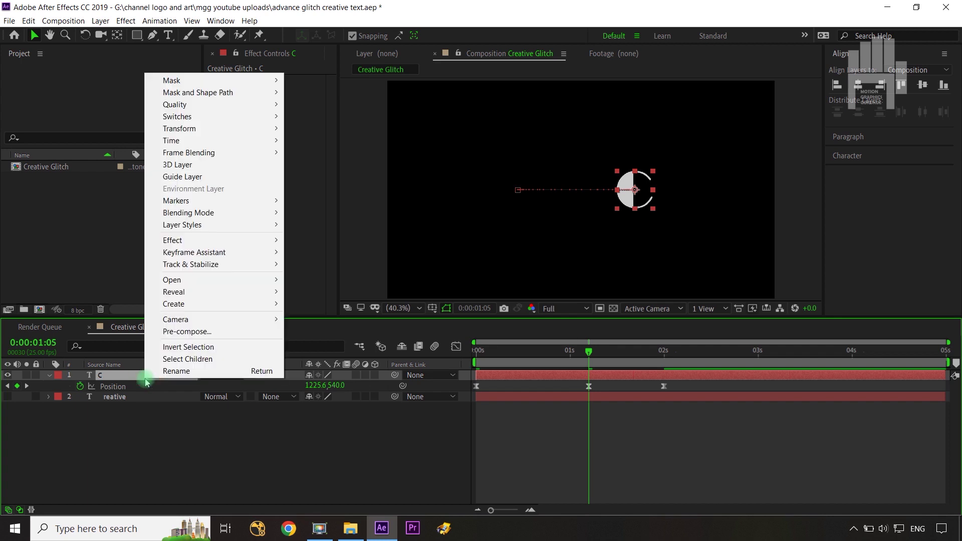
mouse_move(184, 305)
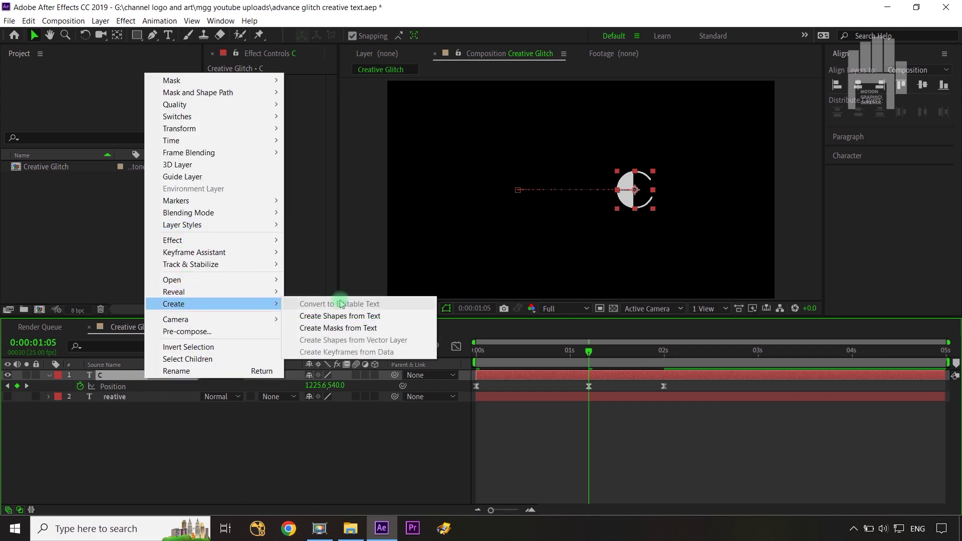
click(349, 321)
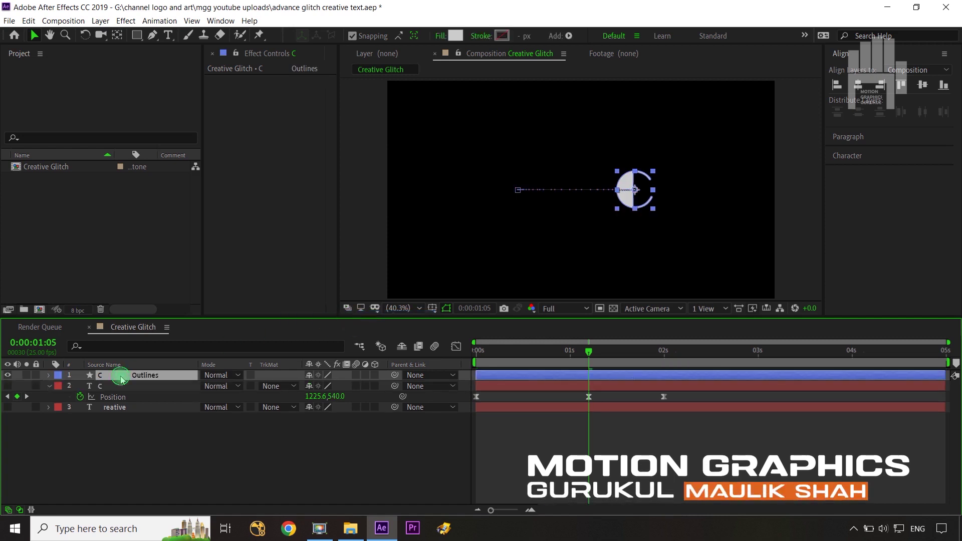
Step: Reveal the C outlines layer's keyframed properties and delete the original C text layer
key(u)
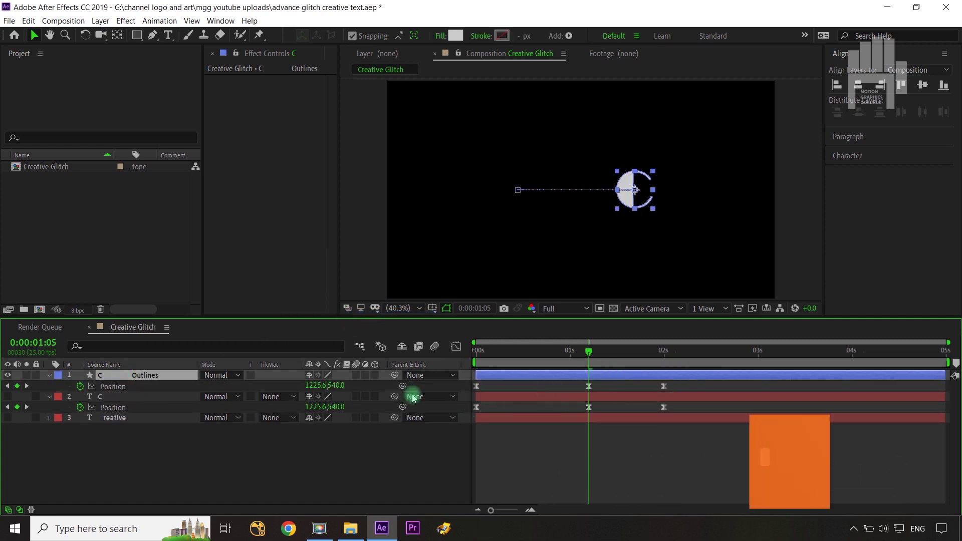
click(128, 398)
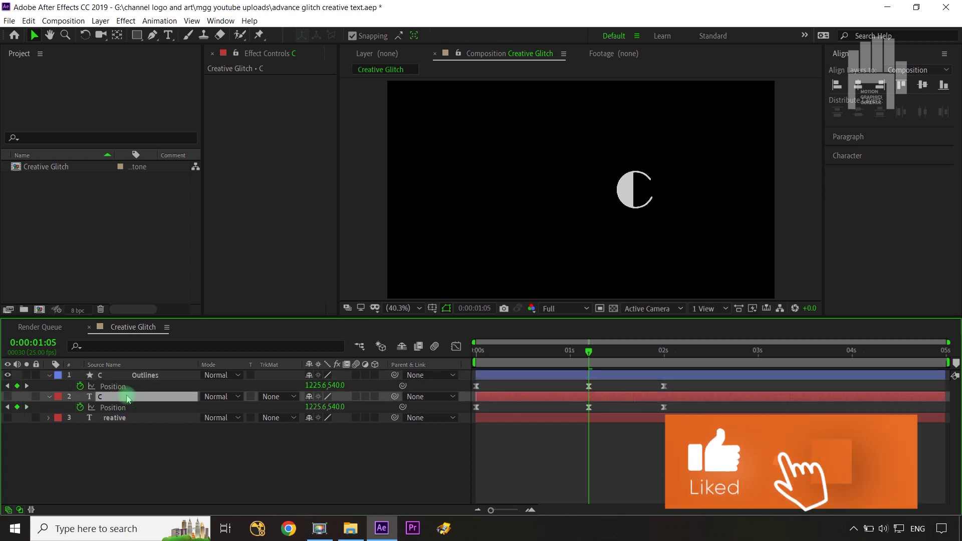
key(Delete)
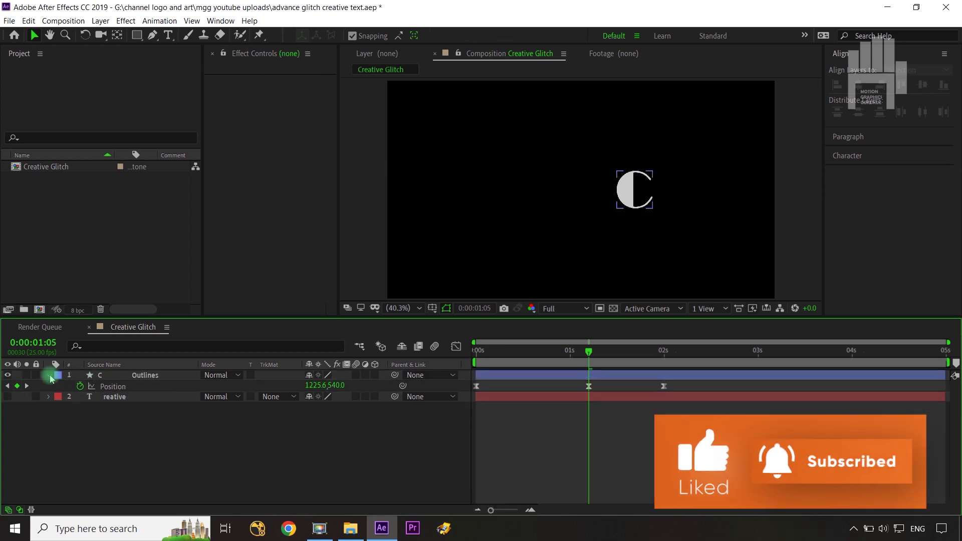
Step: Add a Repeater to the C outlines shape layer and set its Copies to 5
click(49, 376)
click(49, 376)
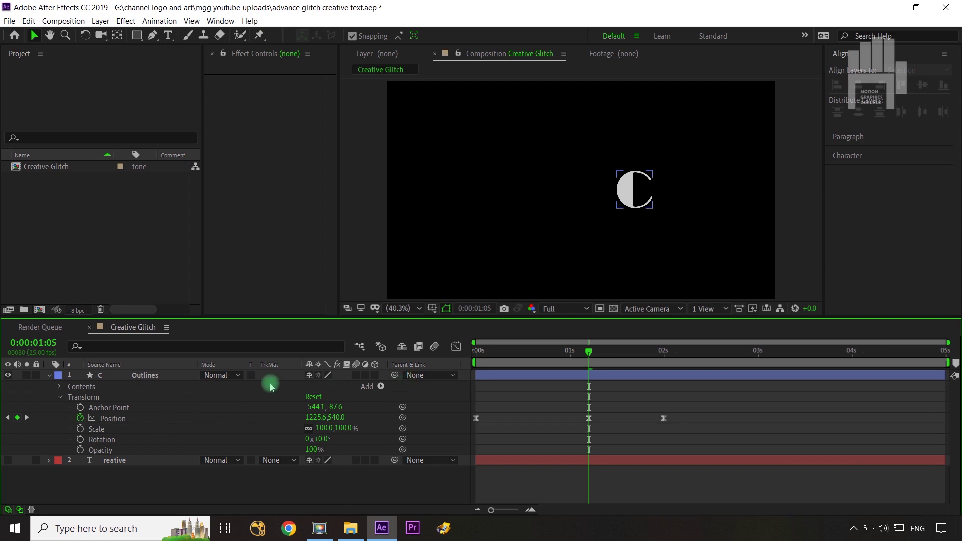
click(381, 387)
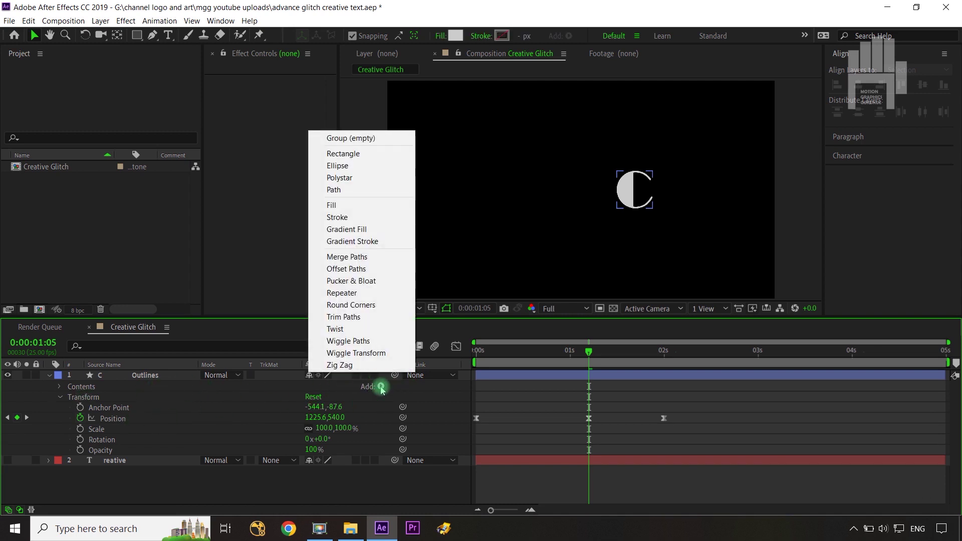
click(369, 294)
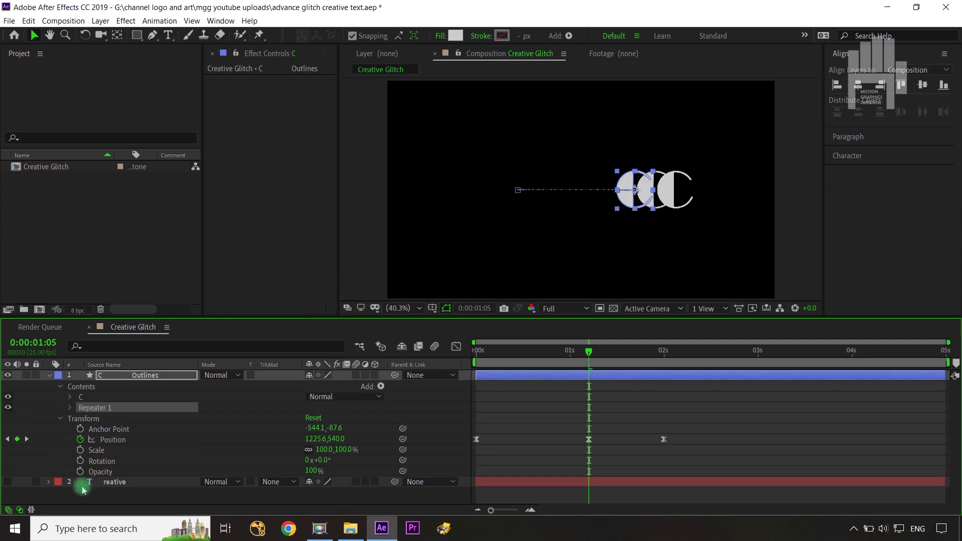
click(70, 408)
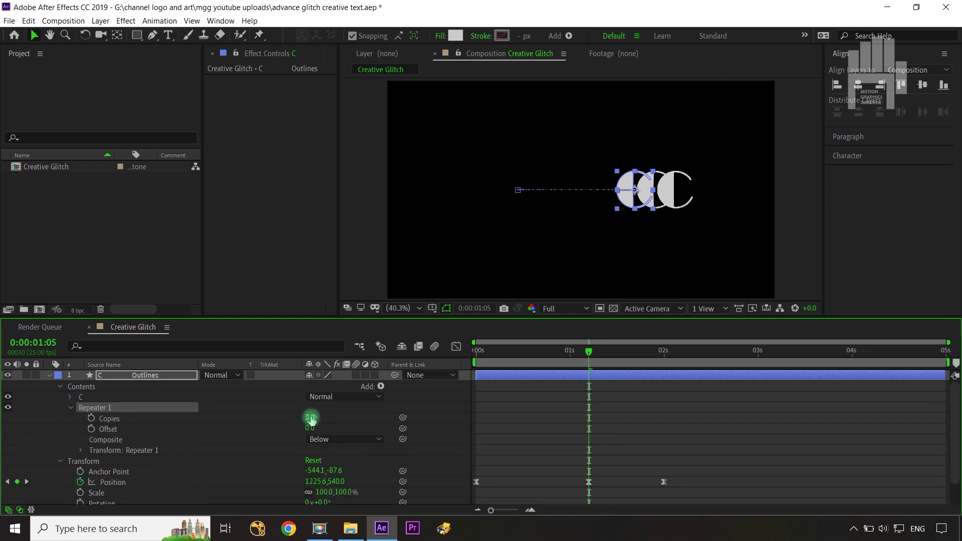
text(5)
key(Return)
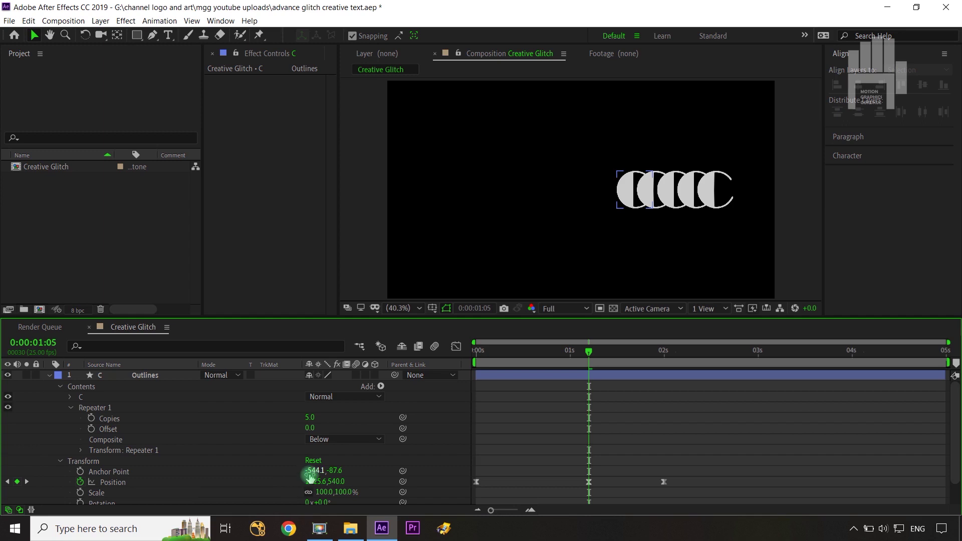
Step: Set the Repeater's transform Position to -100.0, 0.0 with a keyframe at 0:00:01:05, then display only the layer's keyframed properties
click(81, 451)
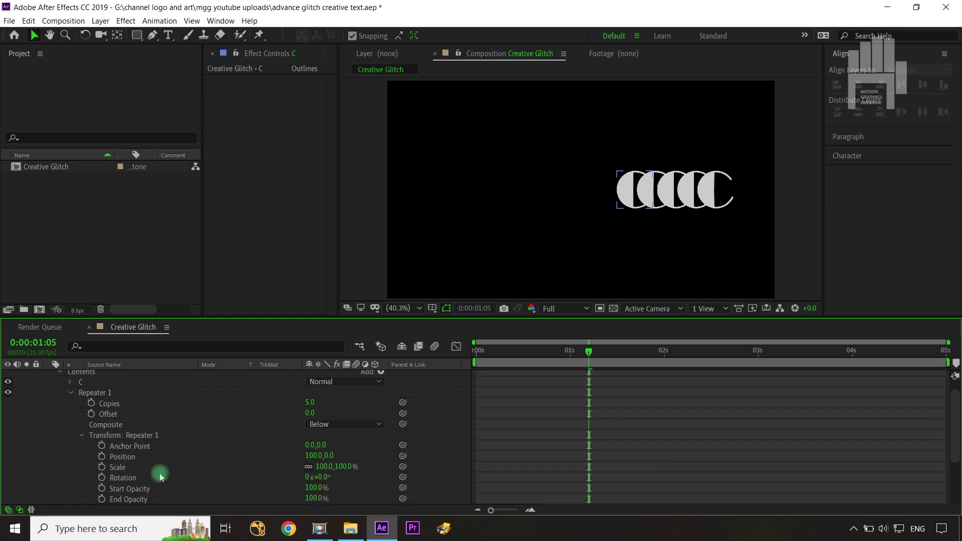
drag(311, 456, 183, 456)
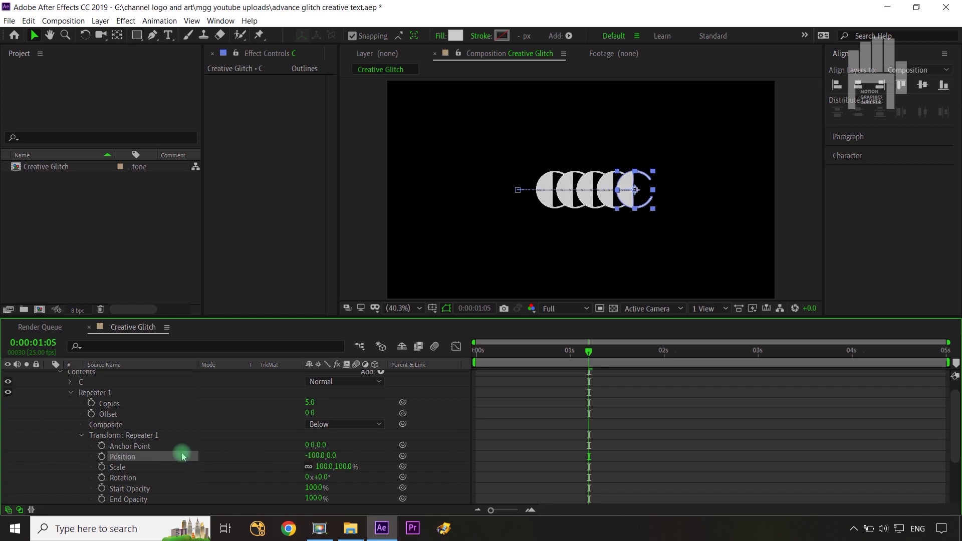
scroll(268, 454, up, 1)
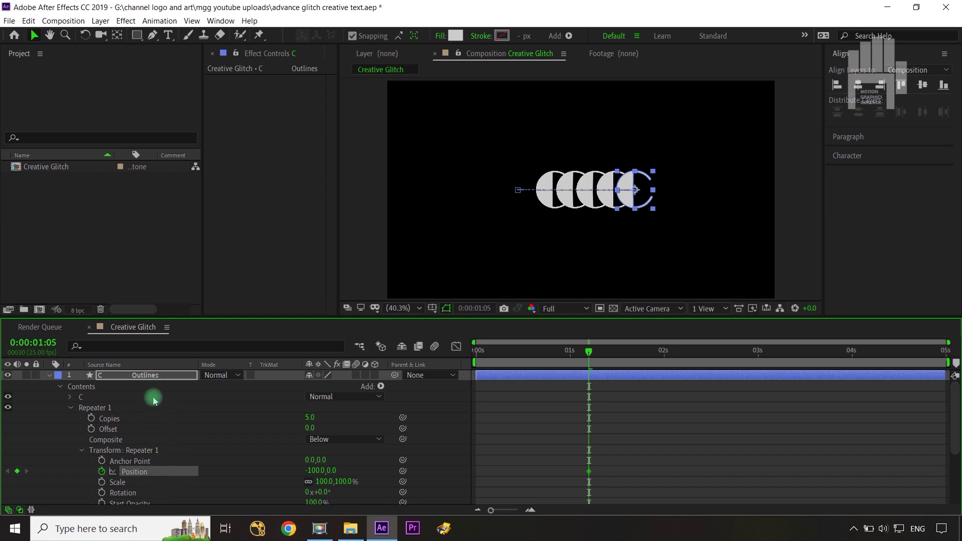
click(153, 378)
key(u)
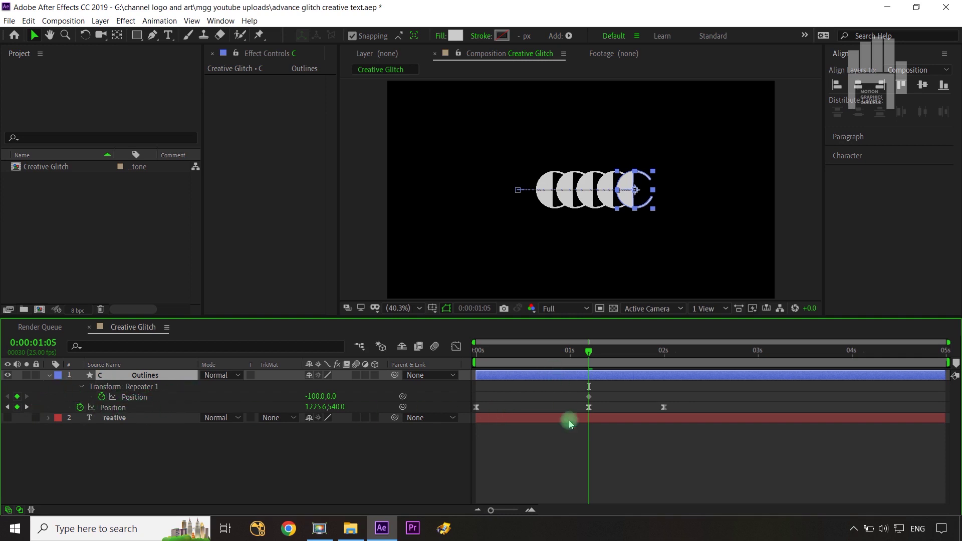
Step: Keyframe the Repeater's transform Position at 0.0, 0.0 at both 0:00:00:00 and 0:00:02:00
drag(590, 352, 475, 352)
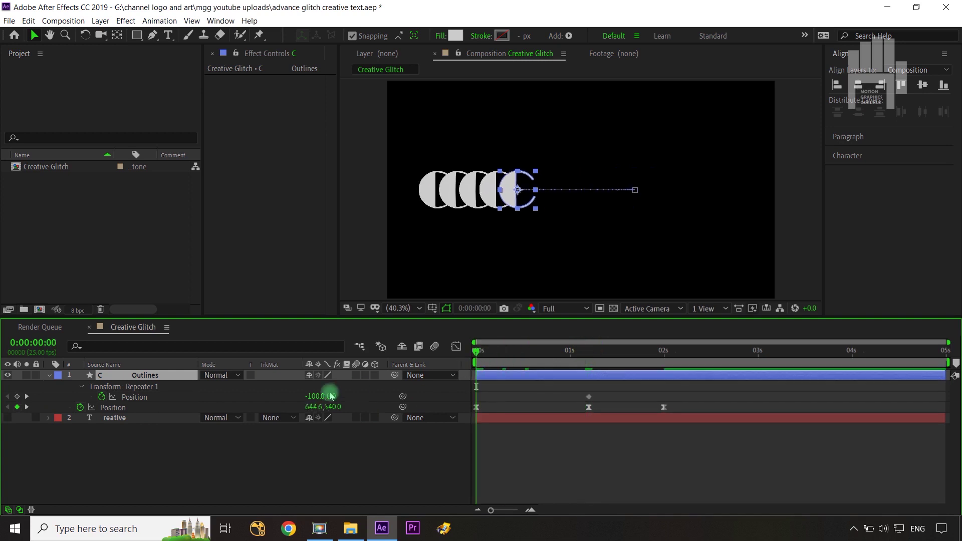
text(0)
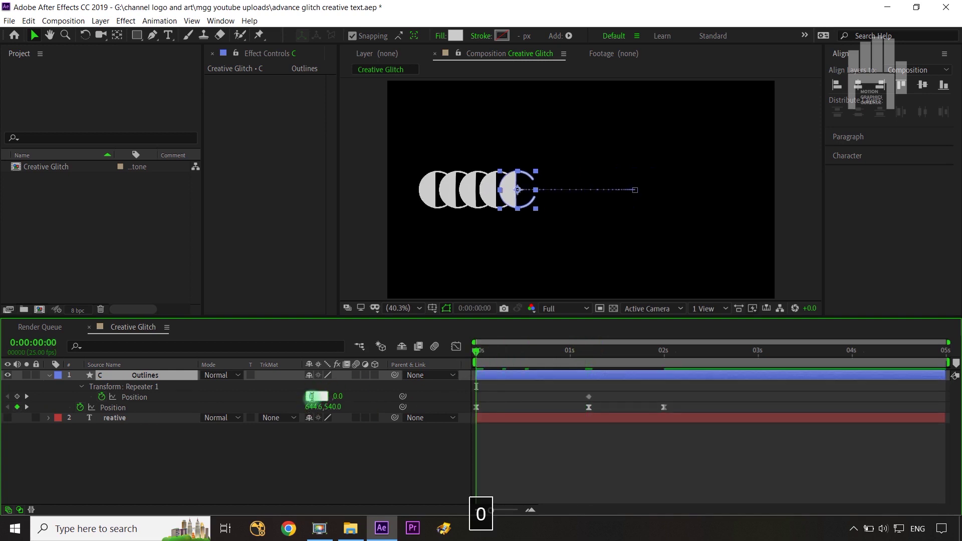
click(344, 468)
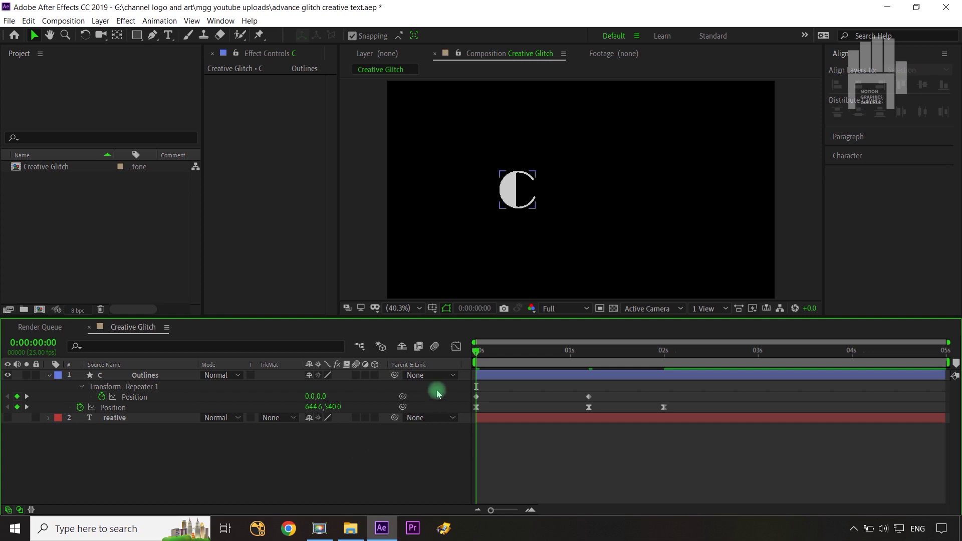
drag(478, 352, 663, 380)
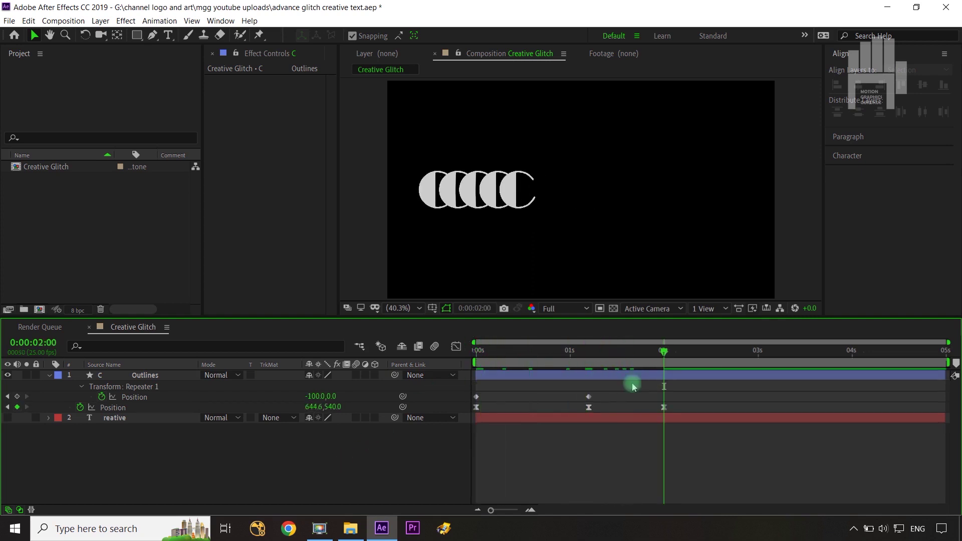
click(313, 397)
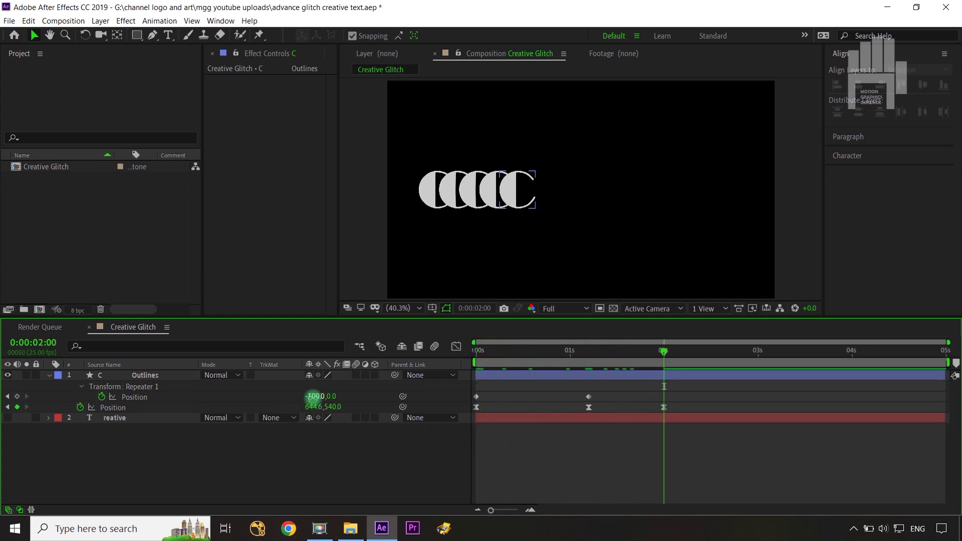
text(0)
click(299, 511)
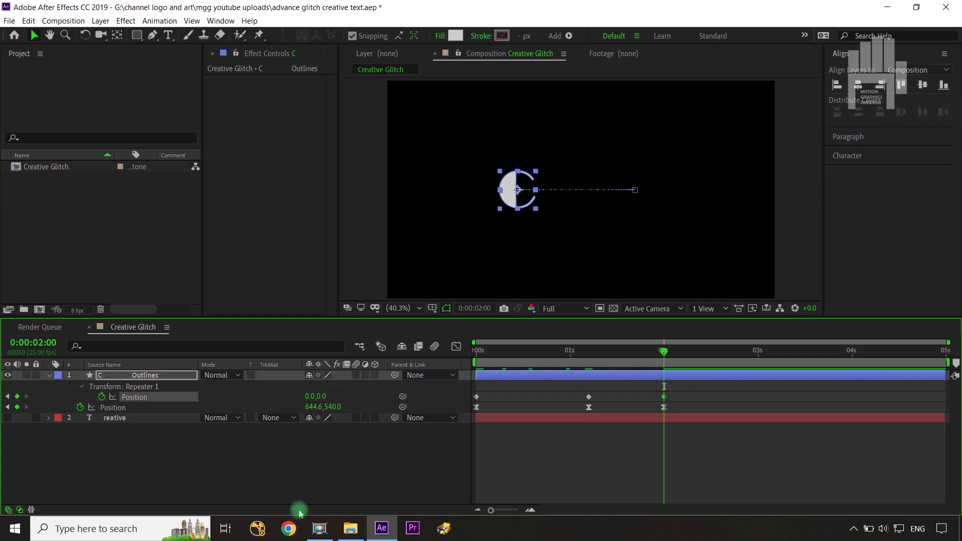
Step: Apply Easy Ease to all three of the Repeater's Position keyframes
drag(662, 351, 589, 352)
click(673, 395)
drag(673, 395, 471, 401)
key(F9)
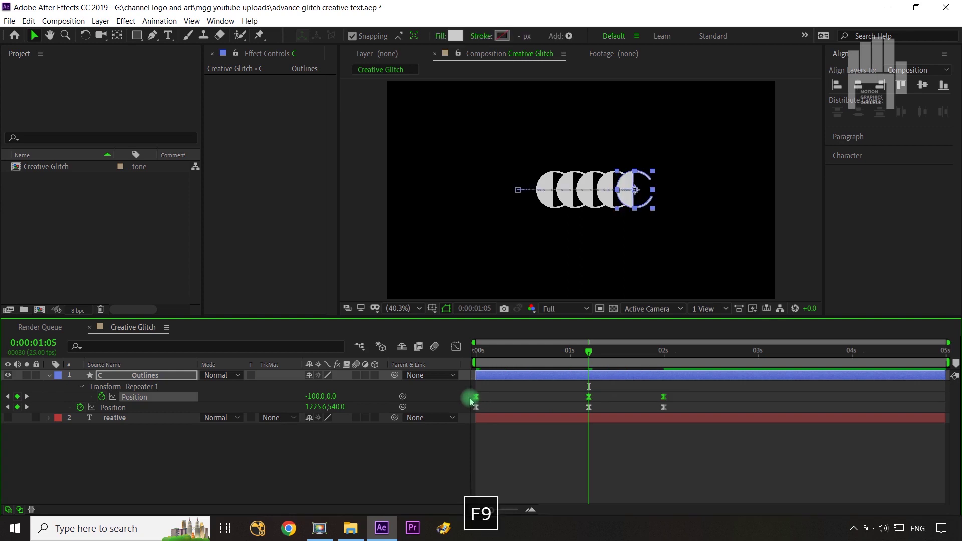
Step: Reshape the Repeater Position's speed graph with longer incoming handles at 0:00:01:05 and 0:00:02:00, so both moves peak early, and preview it
click(456, 348)
double_click(581, 455)
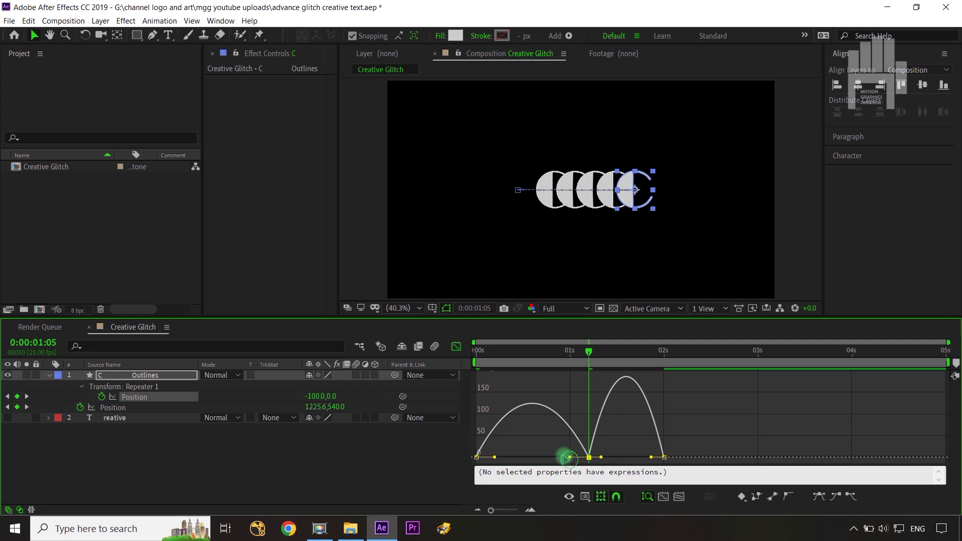
drag(568, 457, 498, 456)
drag(686, 427, 652, 448)
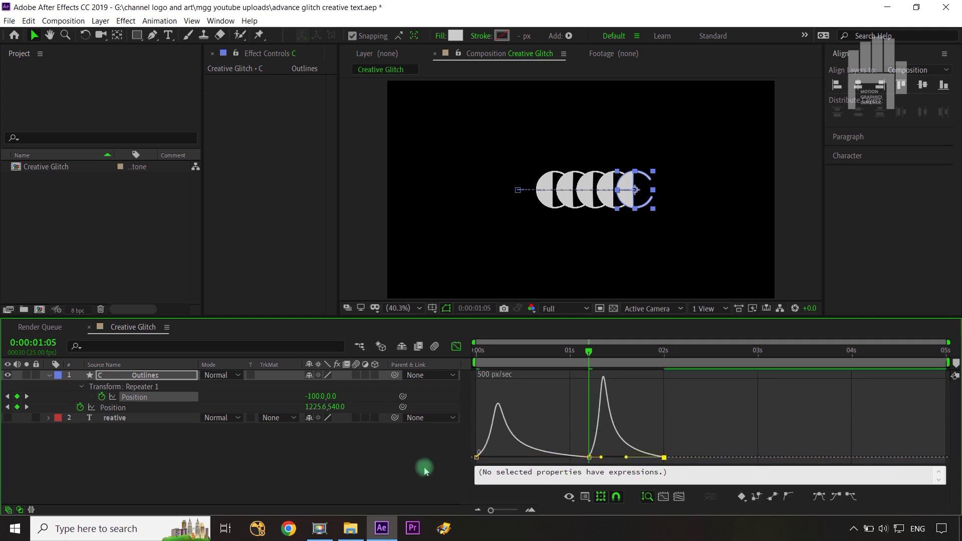
click(425, 471)
click(456, 346)
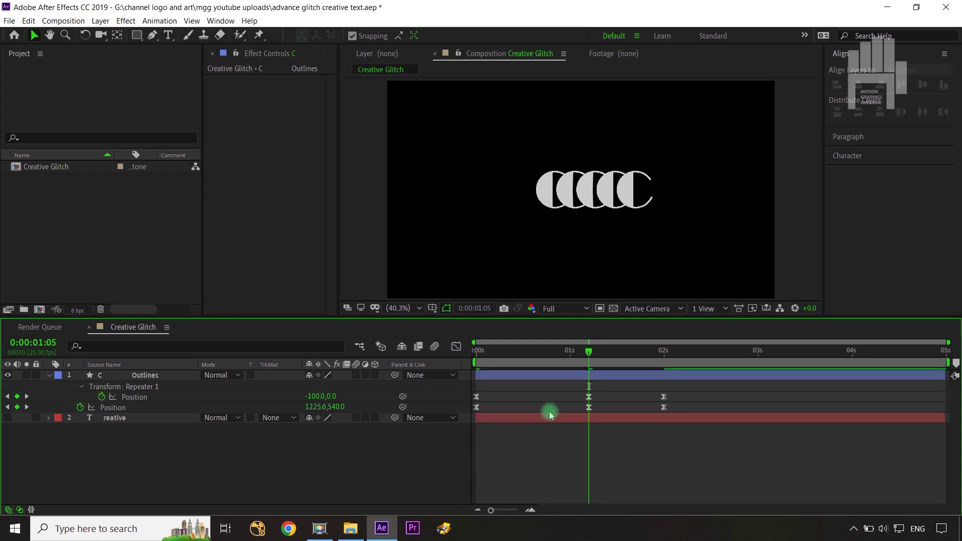
drag(582, 353, 590, 384)
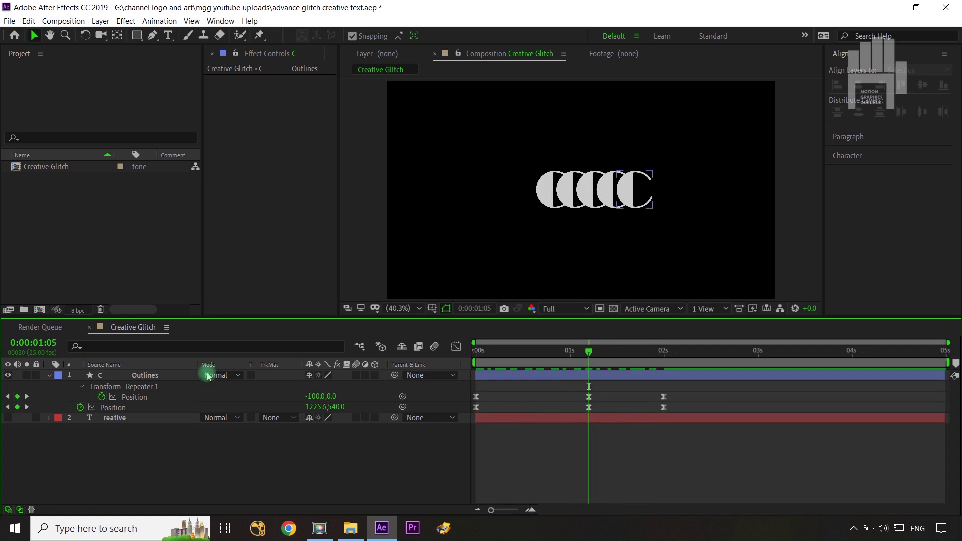
Step: Make the reative text layer visible and add a Scale text animator to it
click(114, 419)
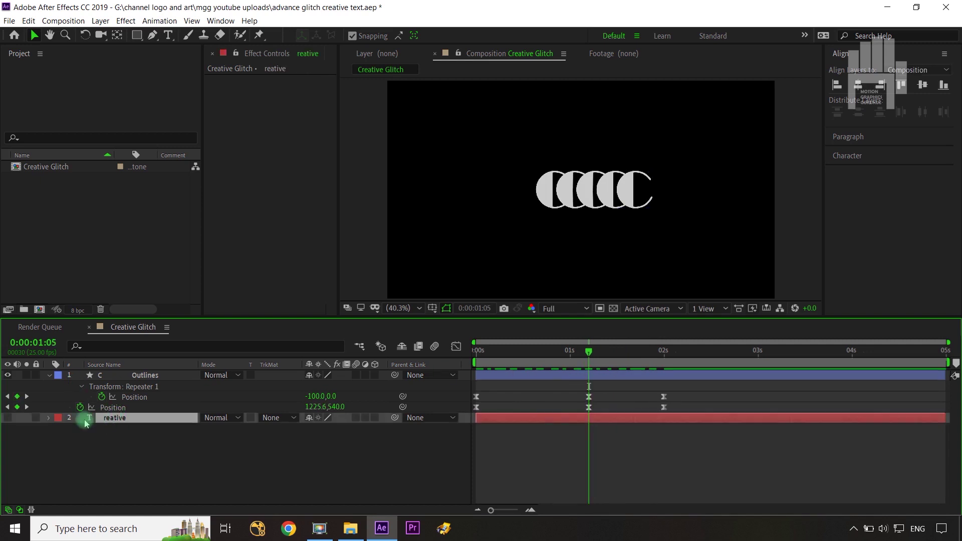
click(17, 415)
click(8, 418)
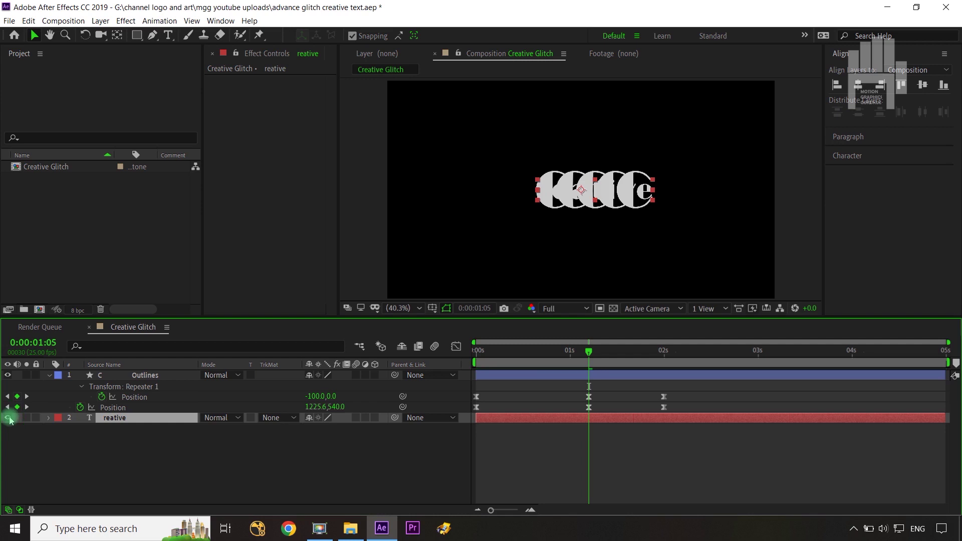
click(48, 420)
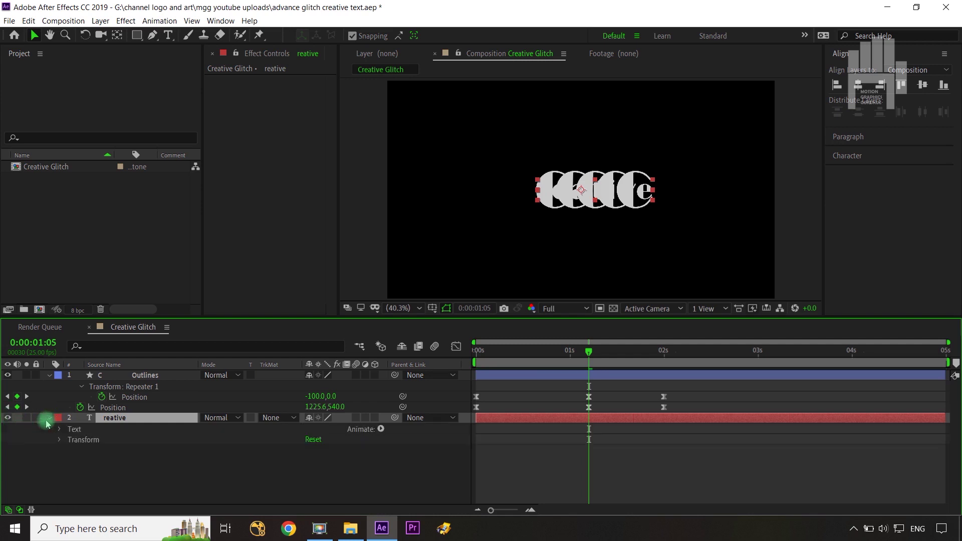
click(381, 429)
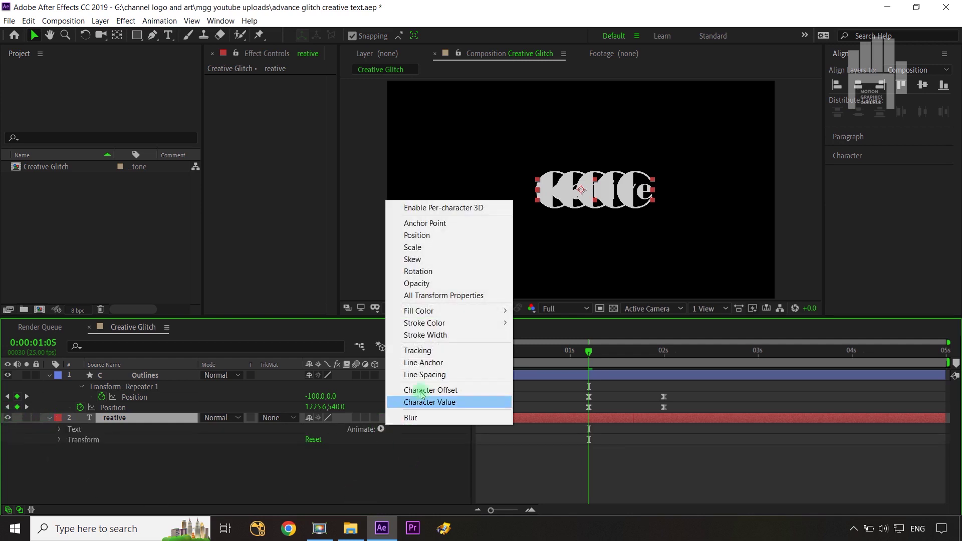
click(421, 248)
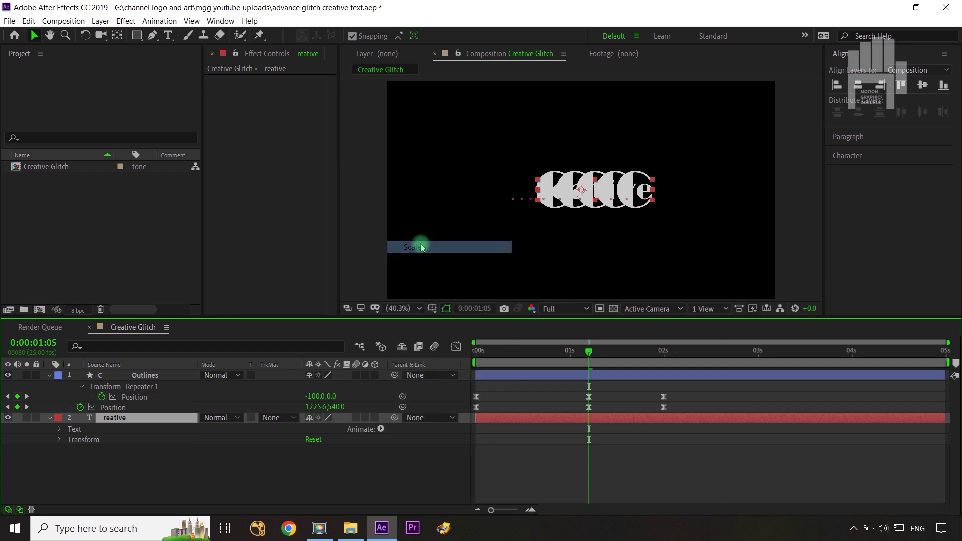
scroll(202, 461, down, 1)
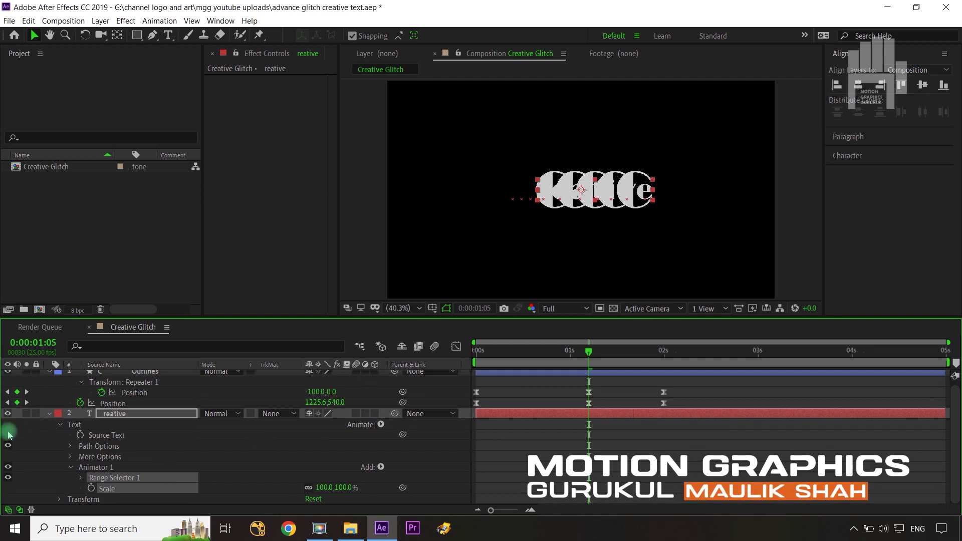
Step: Hide the C outlines layer and set the reative text's Grouping Alignment to -135.0, -32.0%
scroll(21, 390, up, 1)
click(7, 375)
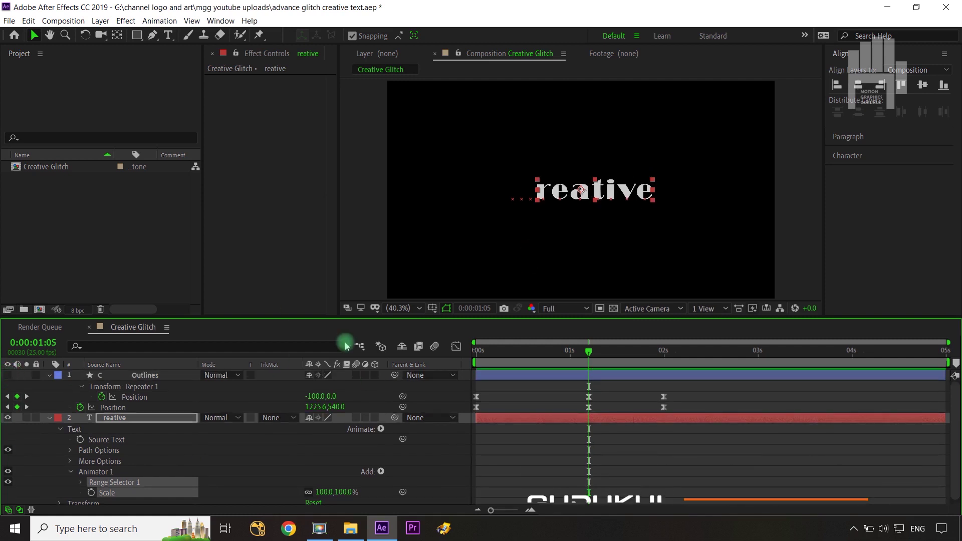
key(slash)
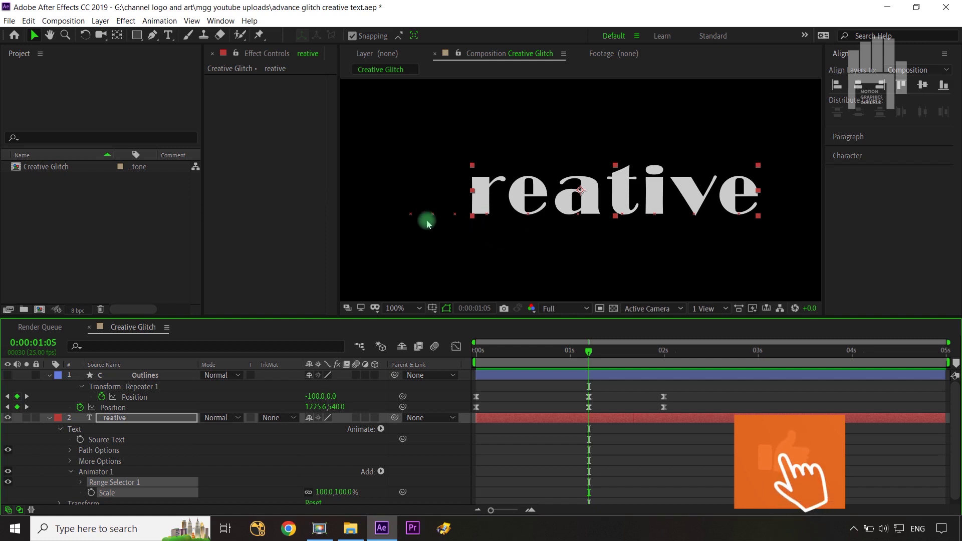
click(71, 465)
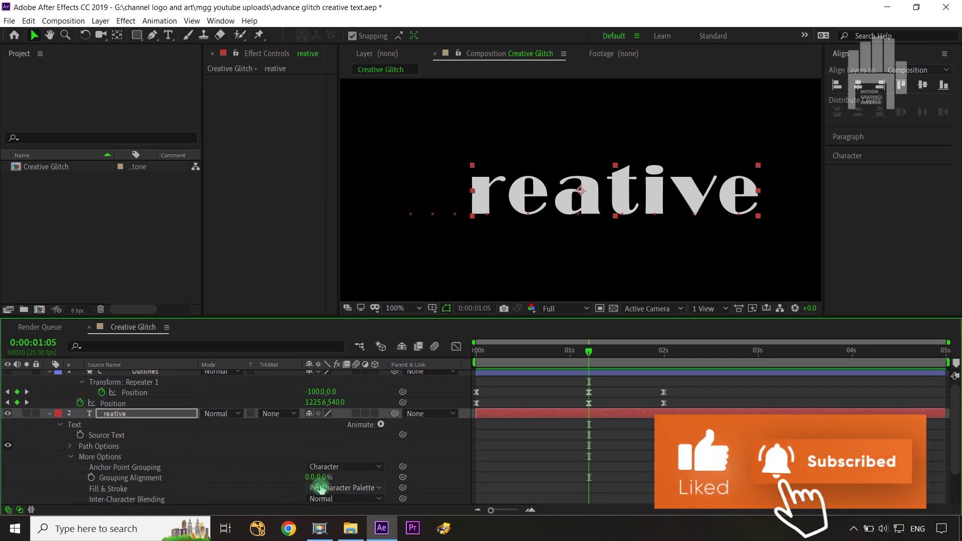
drag(323, 477, 305, 480)
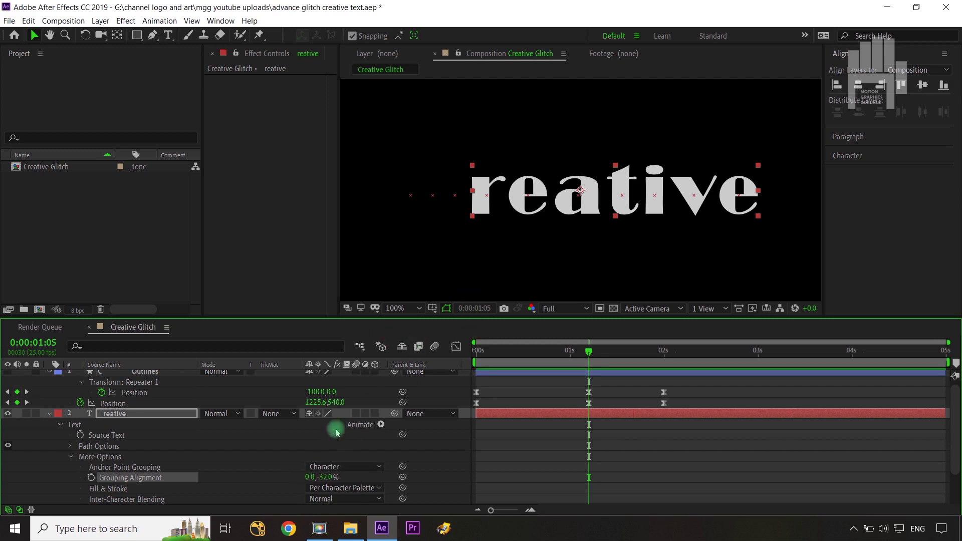
drag(310, 480, 289, 480)
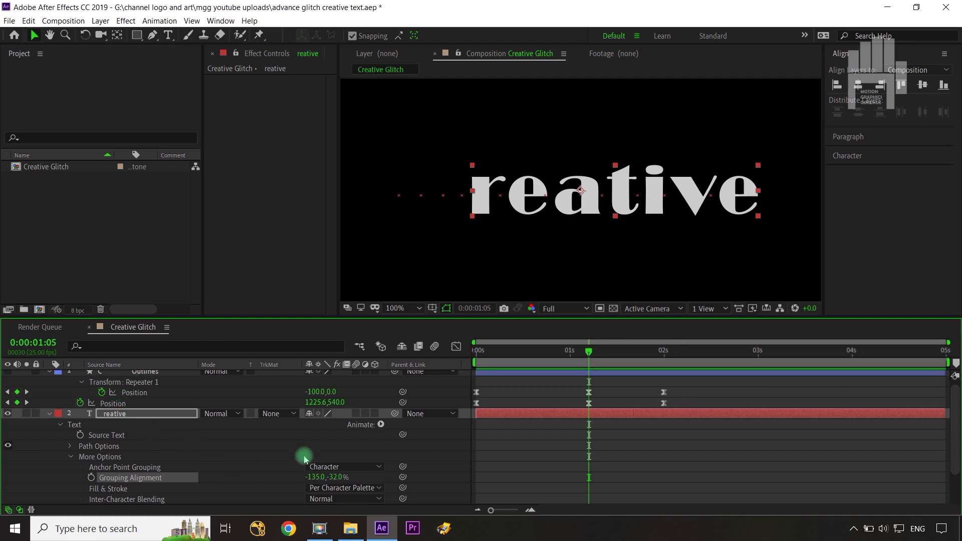
Step: Set the text animator's Scale on the reative layer to 0.0, 0.0%
scroll(298, 456, down, 3)
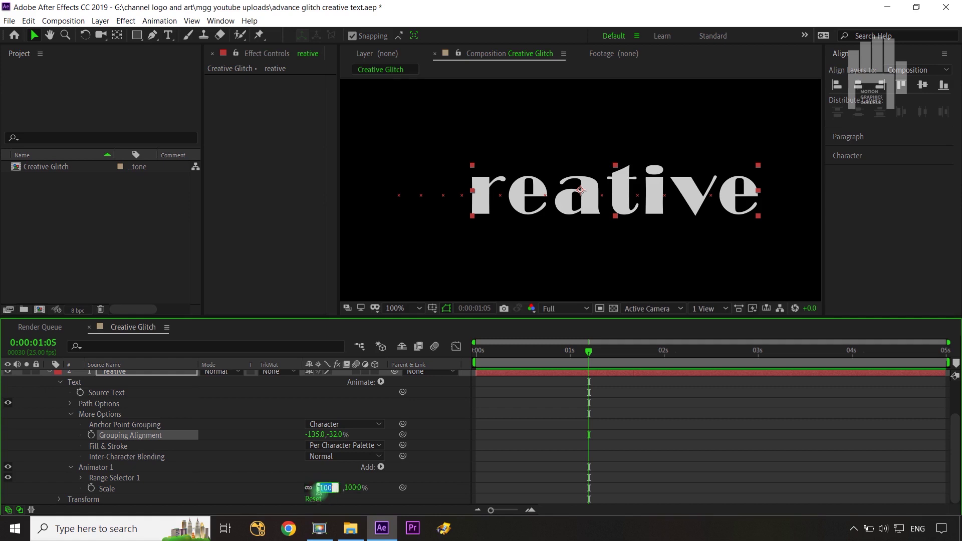
text(0)
key(Return)
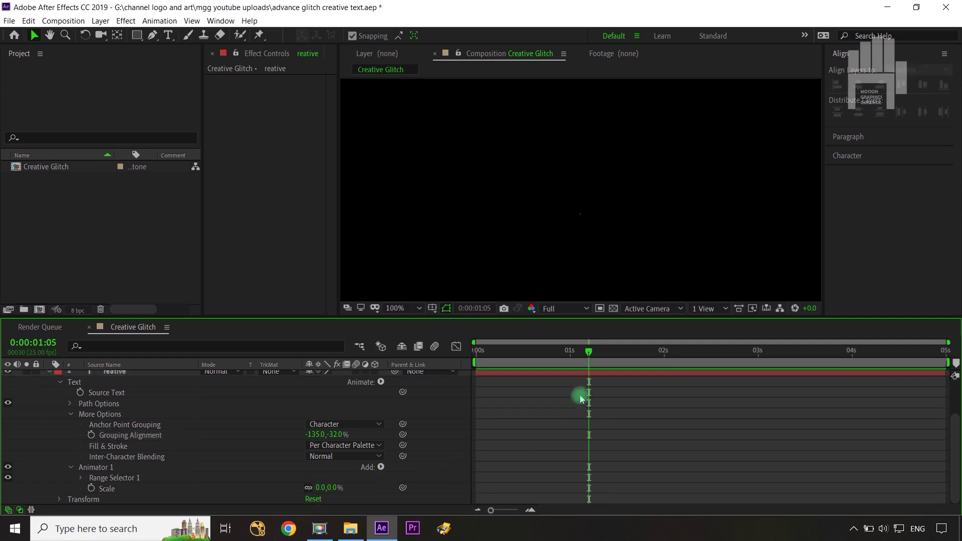
Step: Add a keyframe for the Range Selector's End at 0:00:03:05
key(shift+Page_Down)
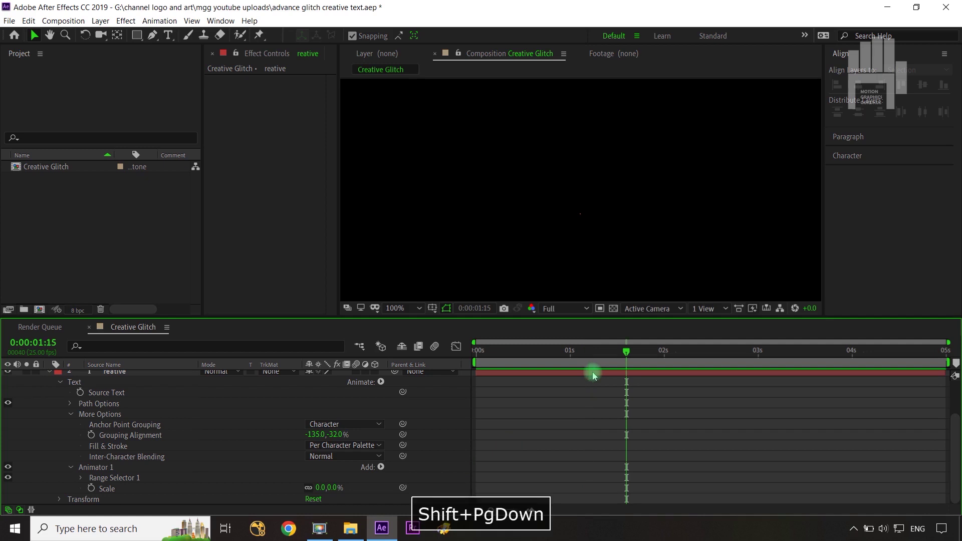
key(shift+Page_Down)
key(shift+Page_Down)
key(shift+Page_Down)
key(shift+Page_Down)
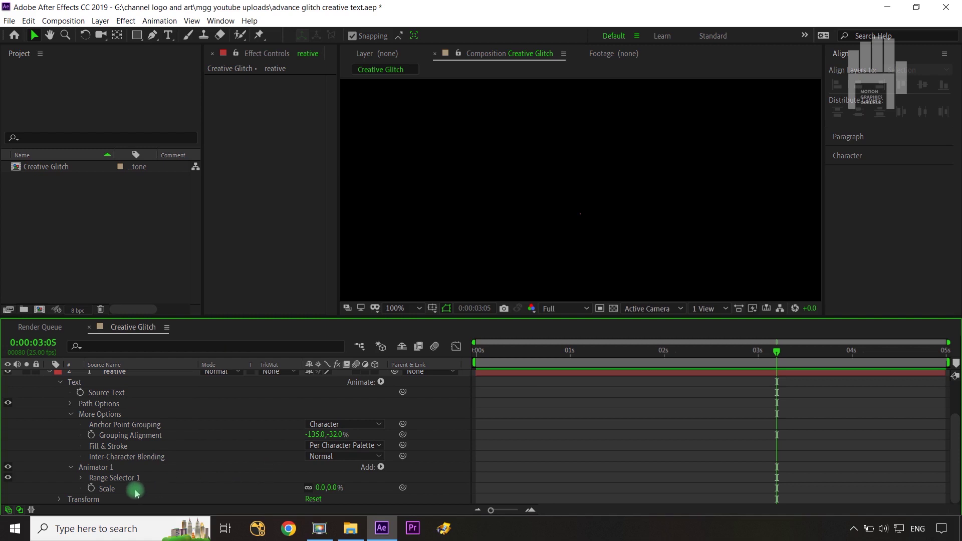
click(82, 478)
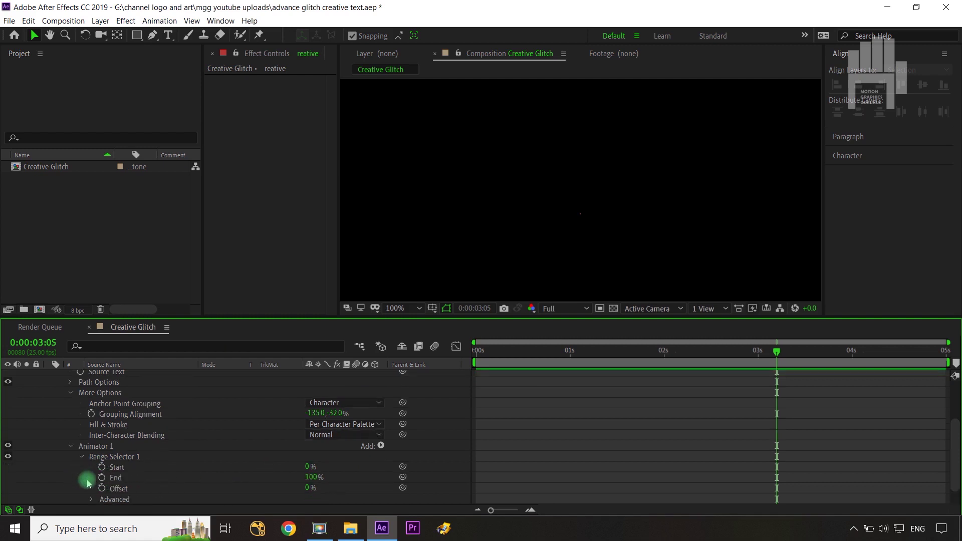
click(101, 478)
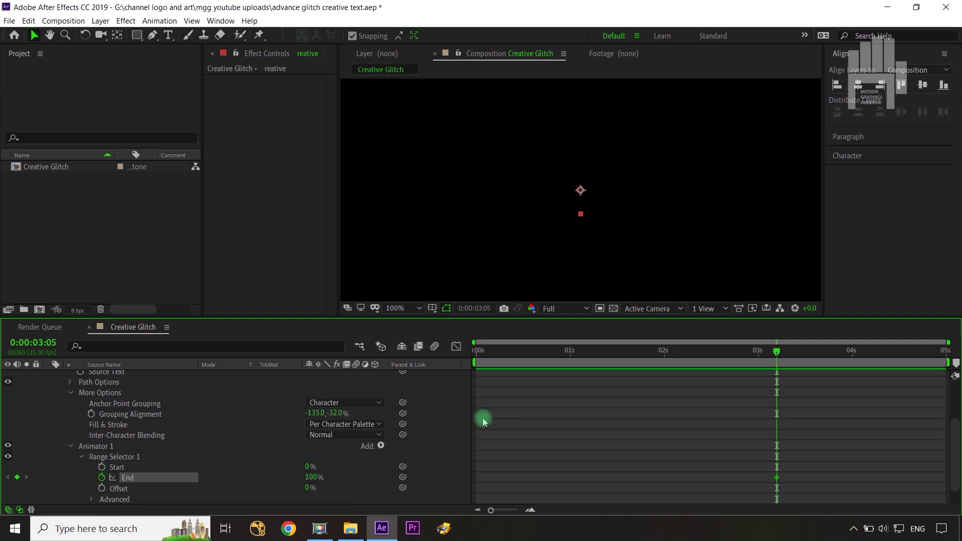
Step: Keyframe the Range Selector's End at 100% at 0:00:01:05 and set it to 0% at 0:00:03:05
scroll(567, 423, up, 3)
drag(778, 357, 589, 357)
click(60, 493)
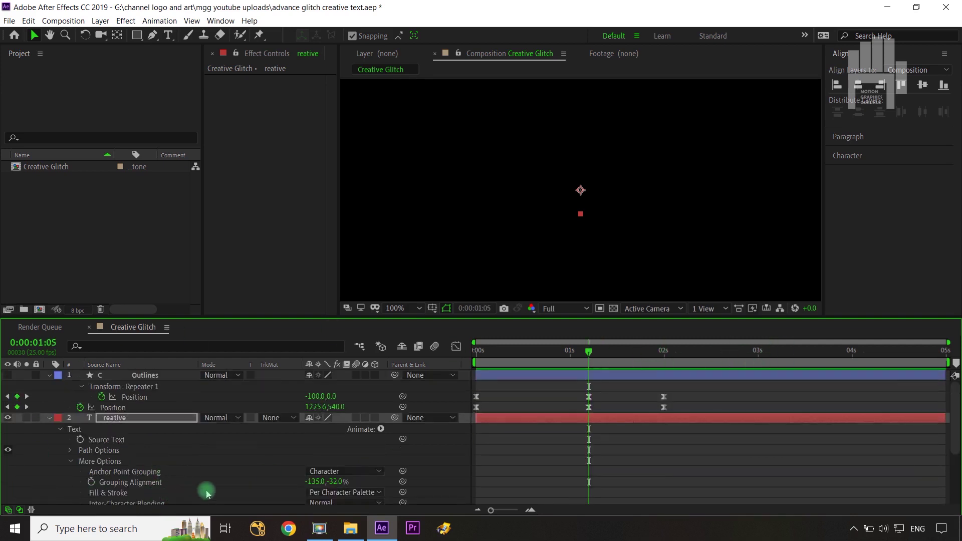
scroll(251, 476, down, 3)
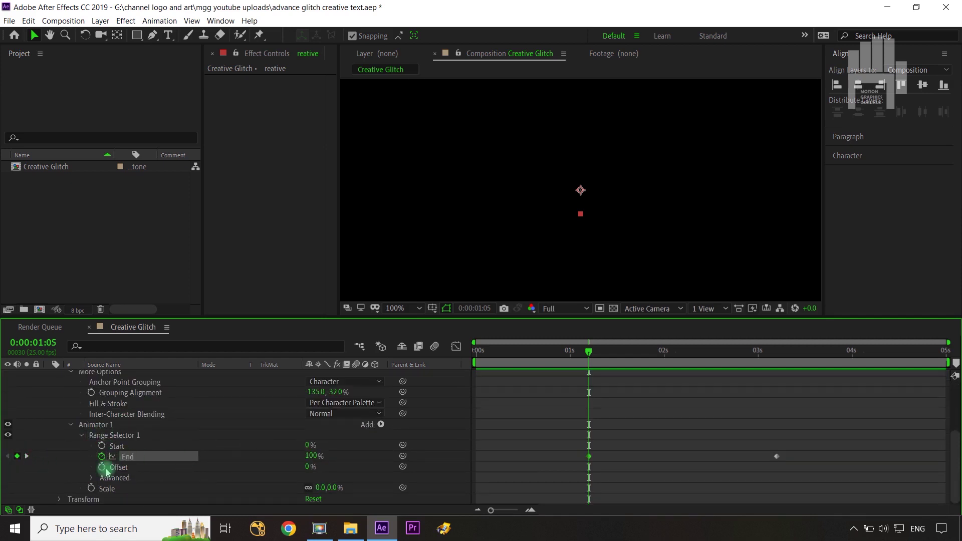
drag(595, 354, 777, 354)
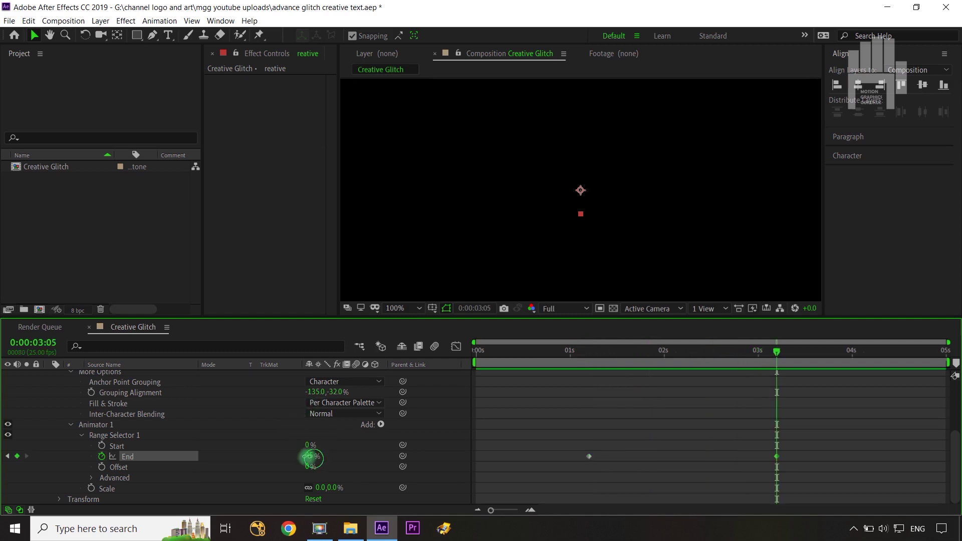
drag(311, 457, 242, 455)
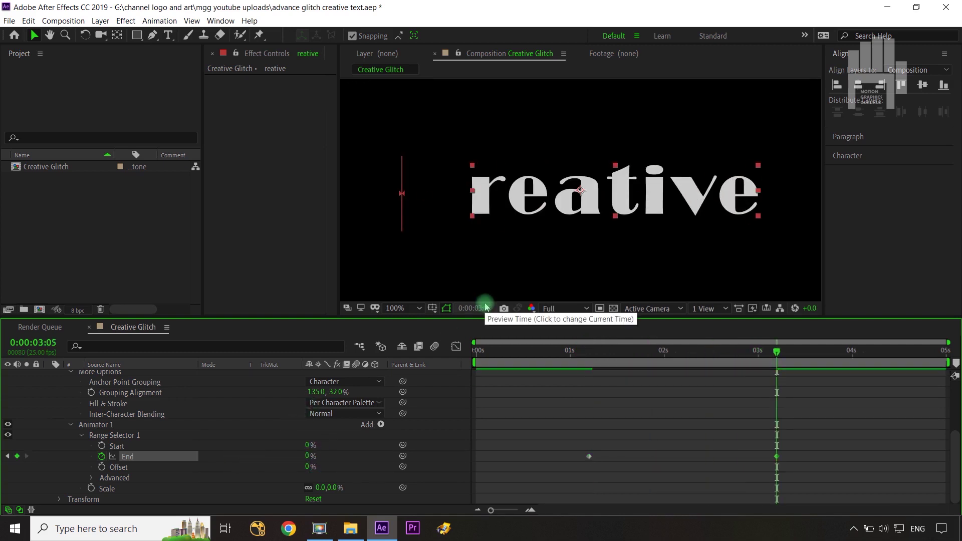
Step: Apply Easy Ease to both End keyframes of the reative text's Range Selector
key(shift+slash)
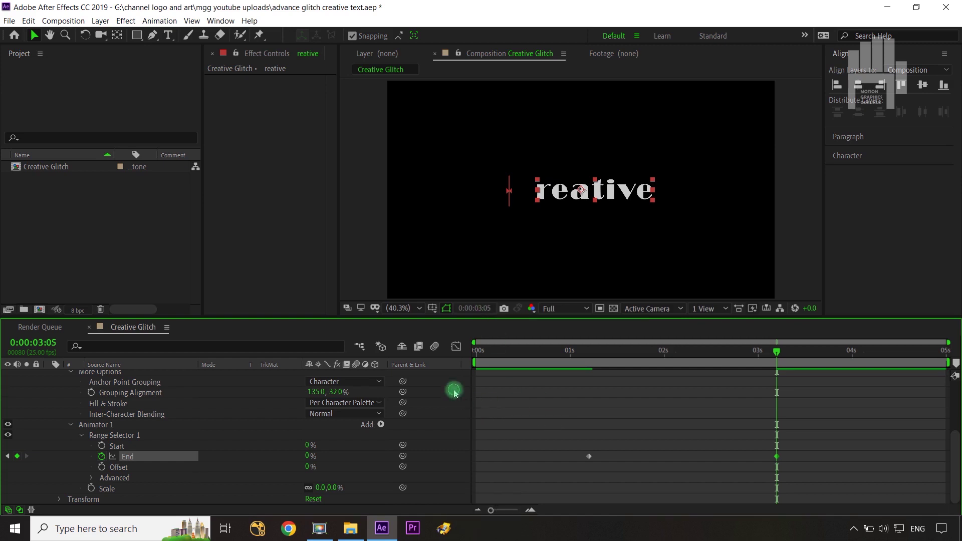
drag(805, 448, 578, 478)
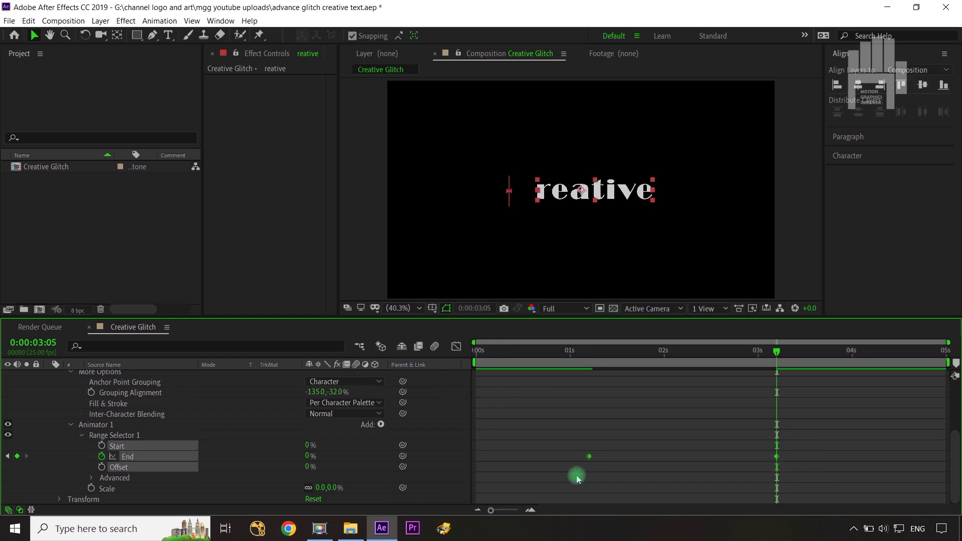
key(F9)
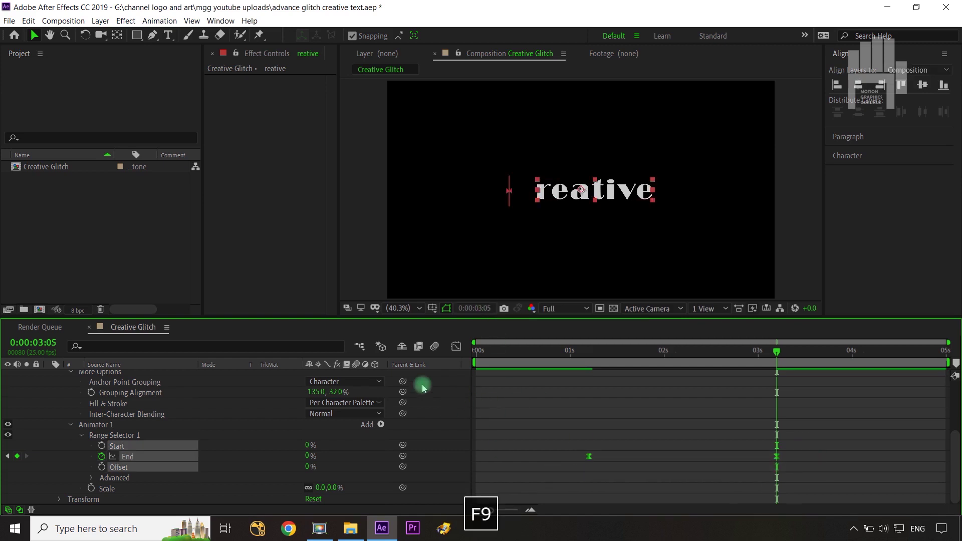
Step: Reshape the speed graph of the Range Selector's End animation with a longer ease into its final keyframe
click(456, 349)
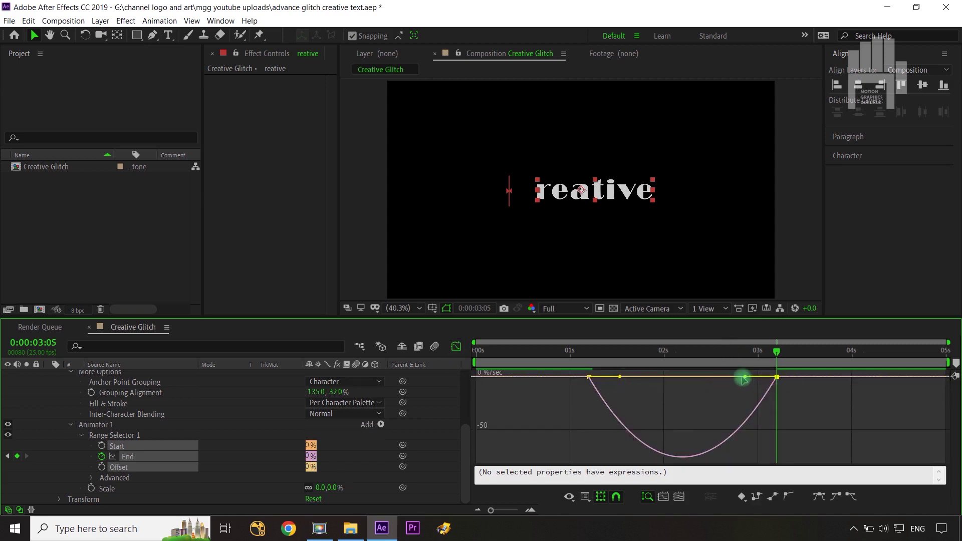
drag(747, 377, 682, 377)
click(456, 348)
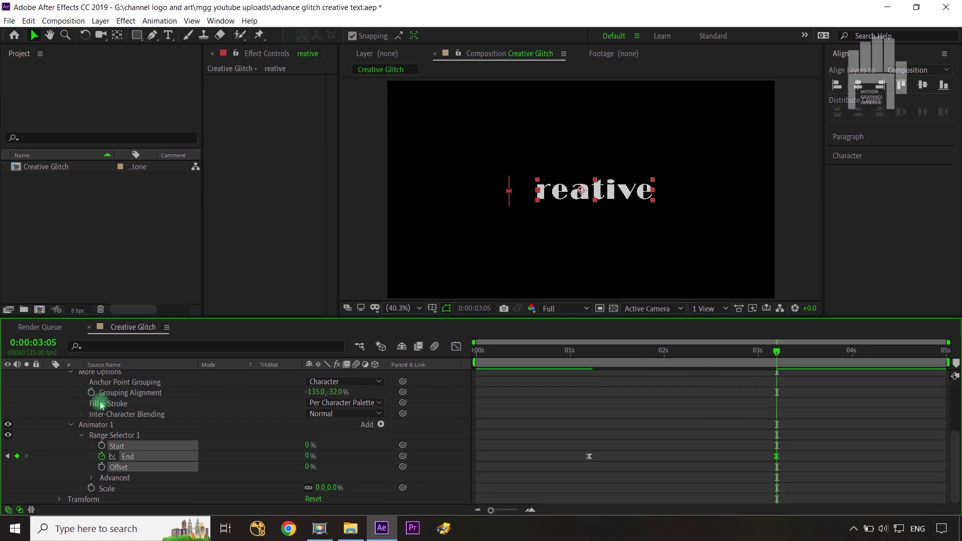
Step: Collapse the properties of both layers and make the C Outlines layer visible again
scroll(85, 396, up, 3)
click(48, 418)
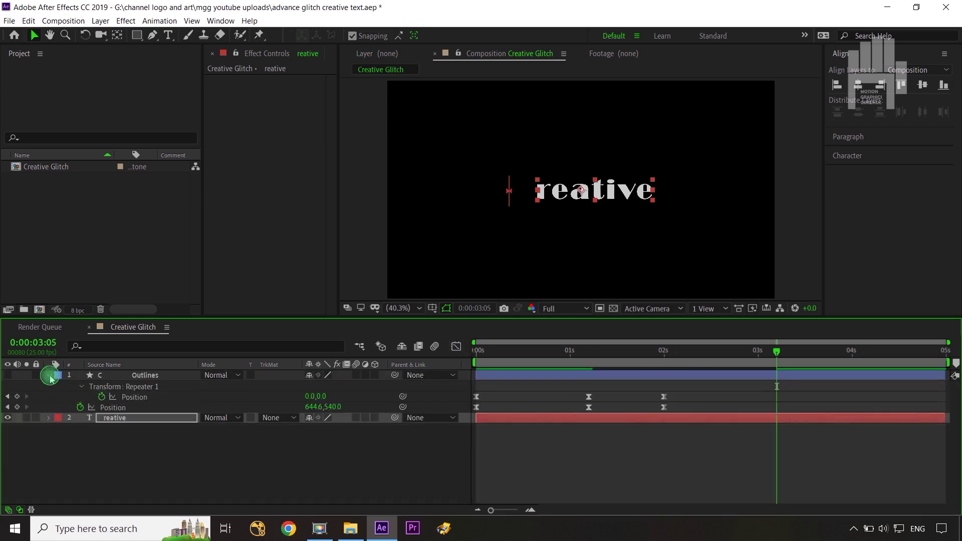
click(49, 376)
click(8, 376)
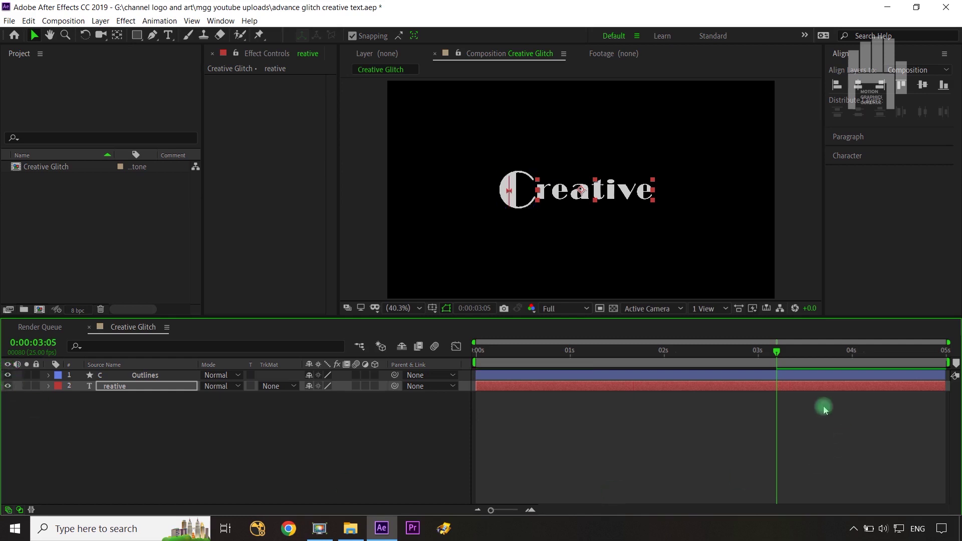
Step: At 0:00:02:10, add the text "TEXT ANIMATION" in Myriad Pro Condensed, 74 px, beneath the word Creative, aligned with its final letter
drag(777, 351, 702, 370)
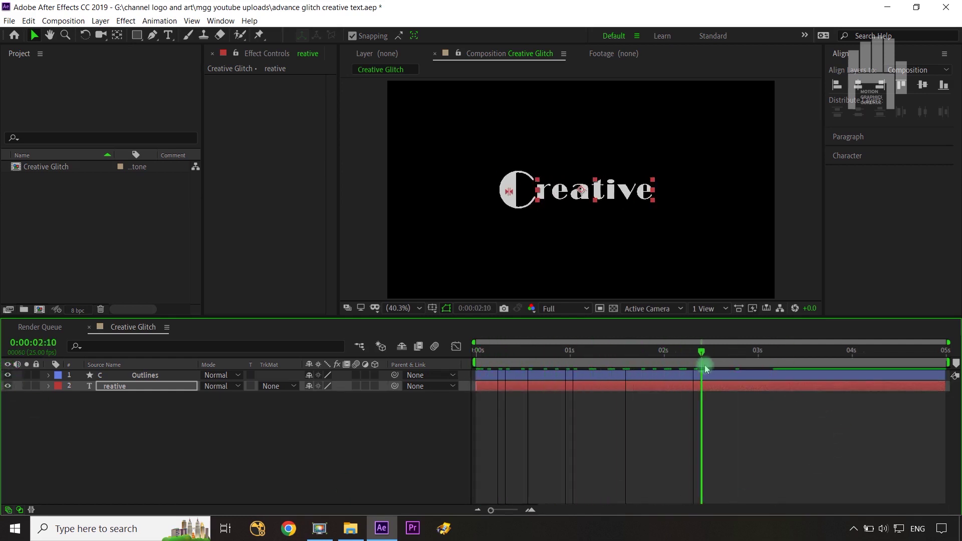
click(402, 464)
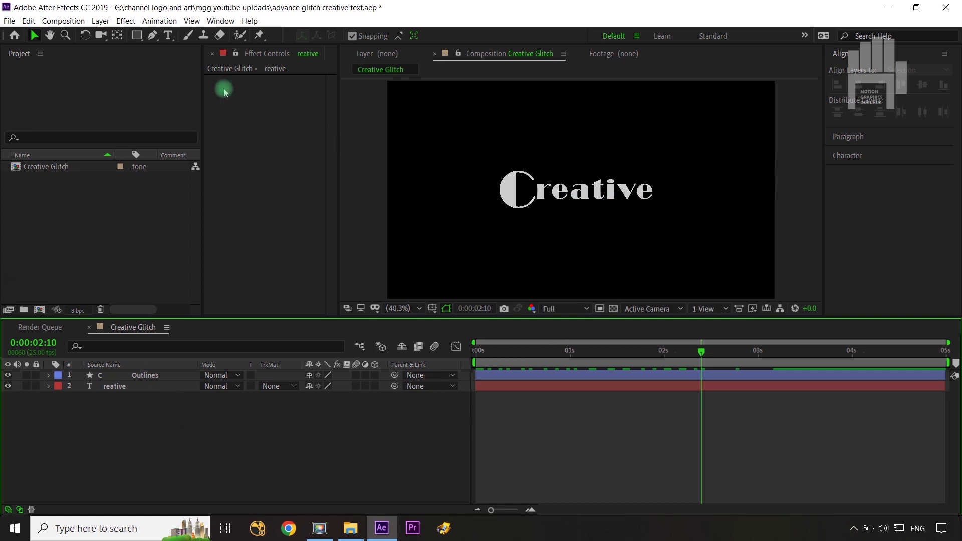
click(169, 35)
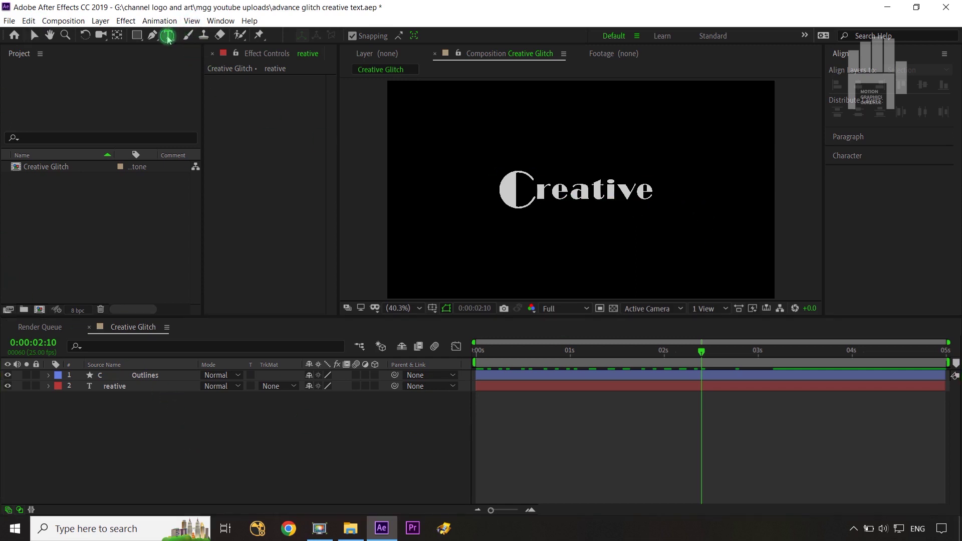
click(574, 220)
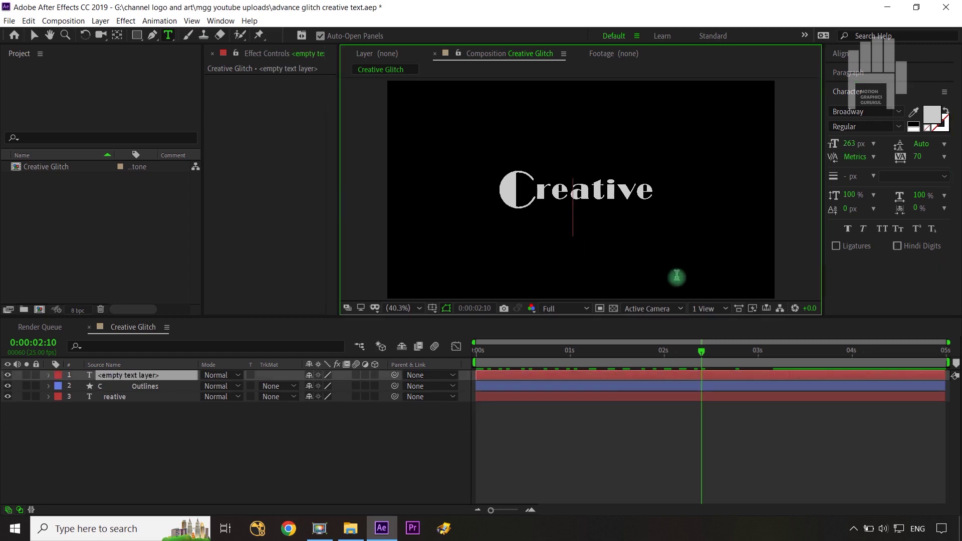
text(TEXT ANIMATION)
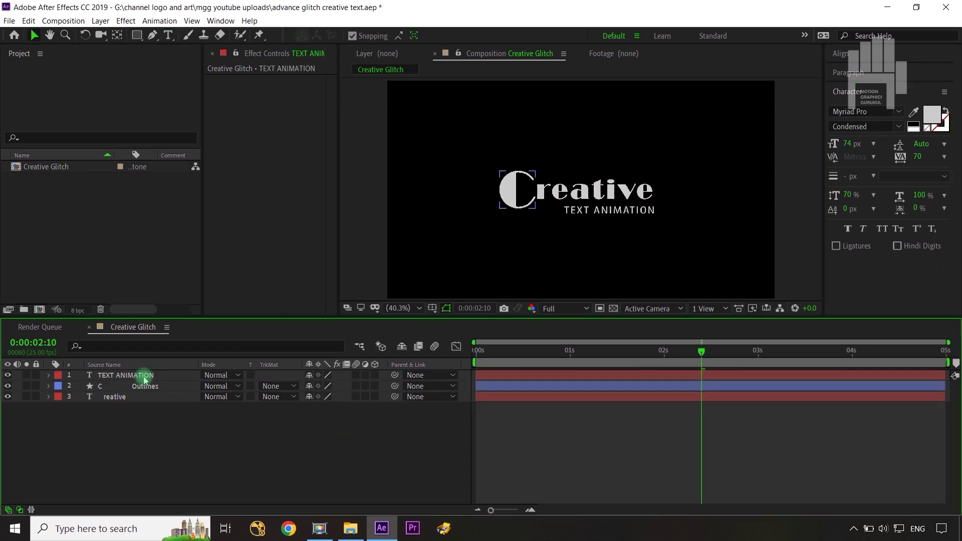
click(144, 380)
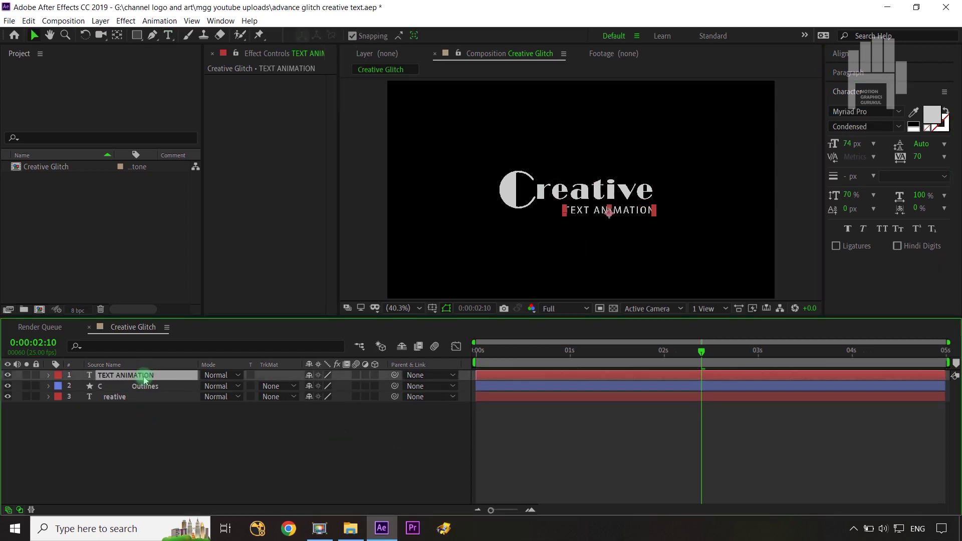
click(258, 462)
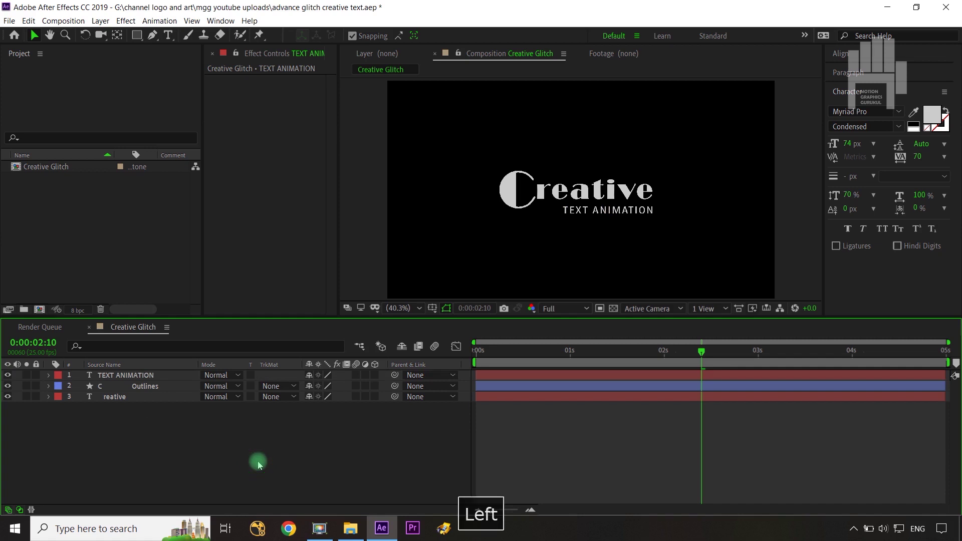
Step: Add Position and Opacity keyframes to the TEXT ANIMATION layer at 0:00:03:05, in line with the reative layer's last End keyframe
click(123, 379)
key(p)
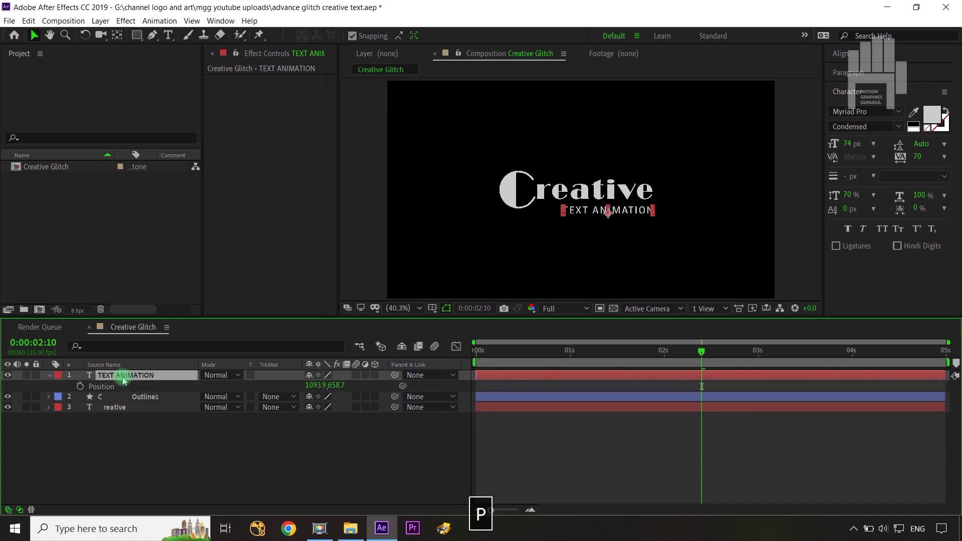
click(121, 397)
key(u)
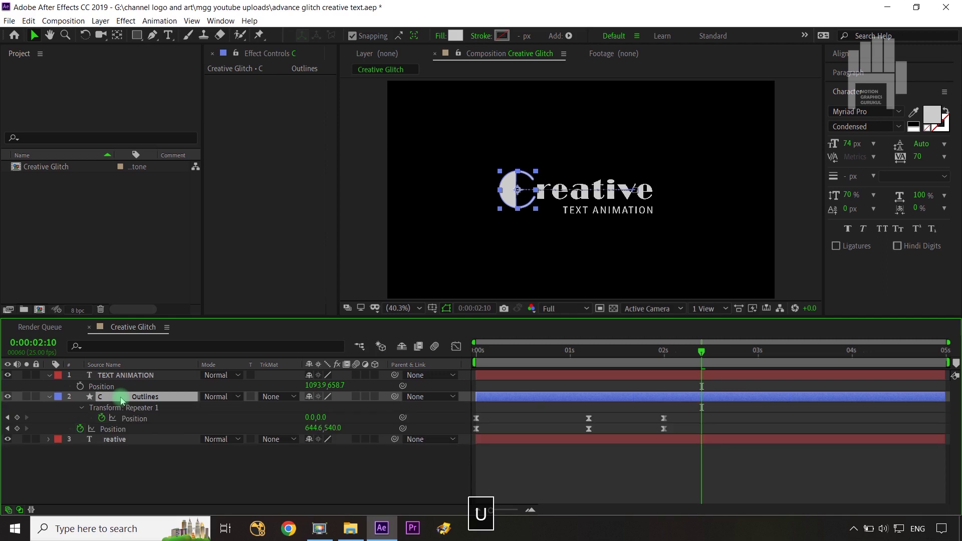
click(132, 439)
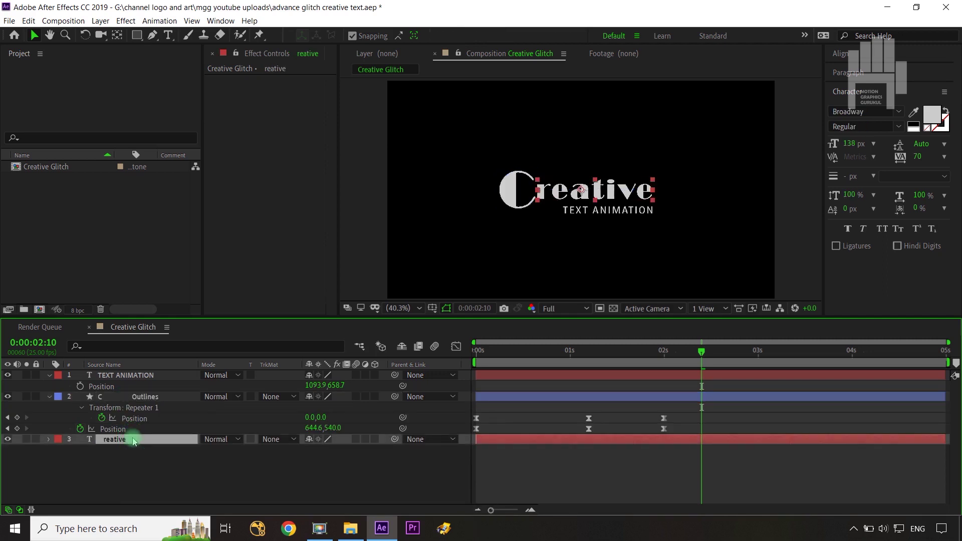
key(u)
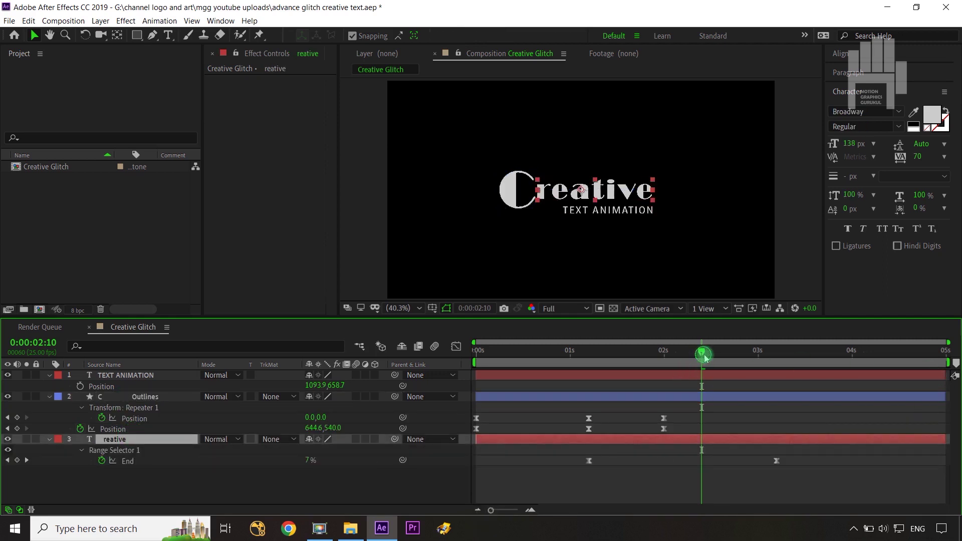
drag(705, 356, 777, 352)
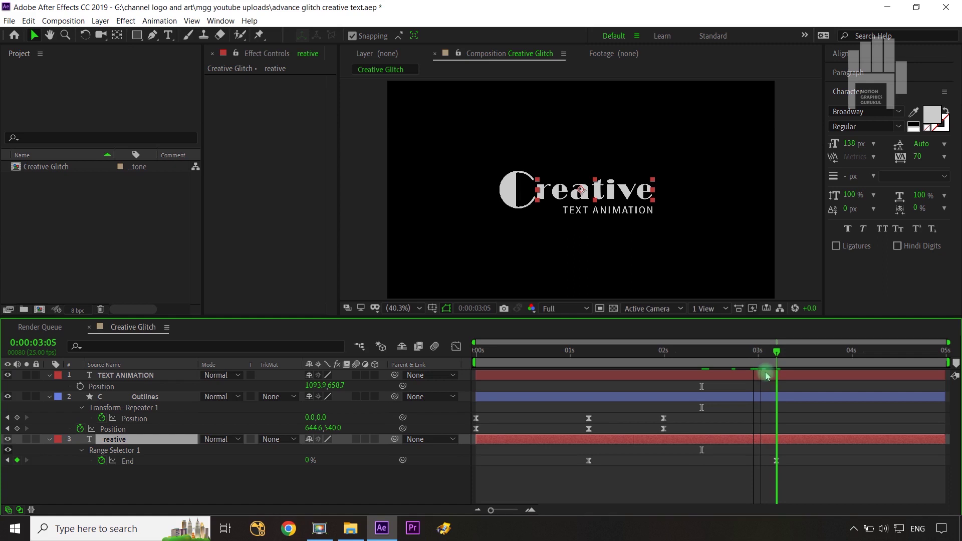
click(80, 386)
key(shift+t)
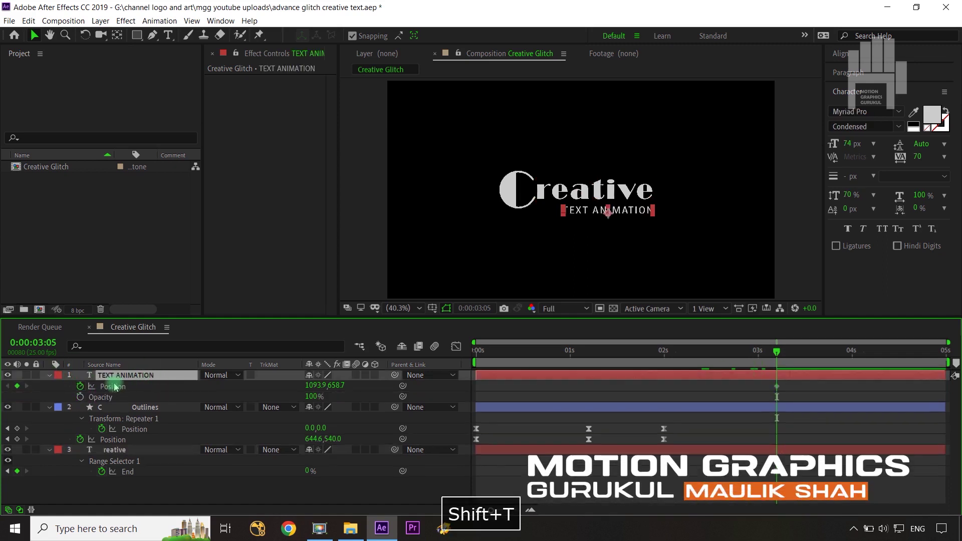
click(81, 397)
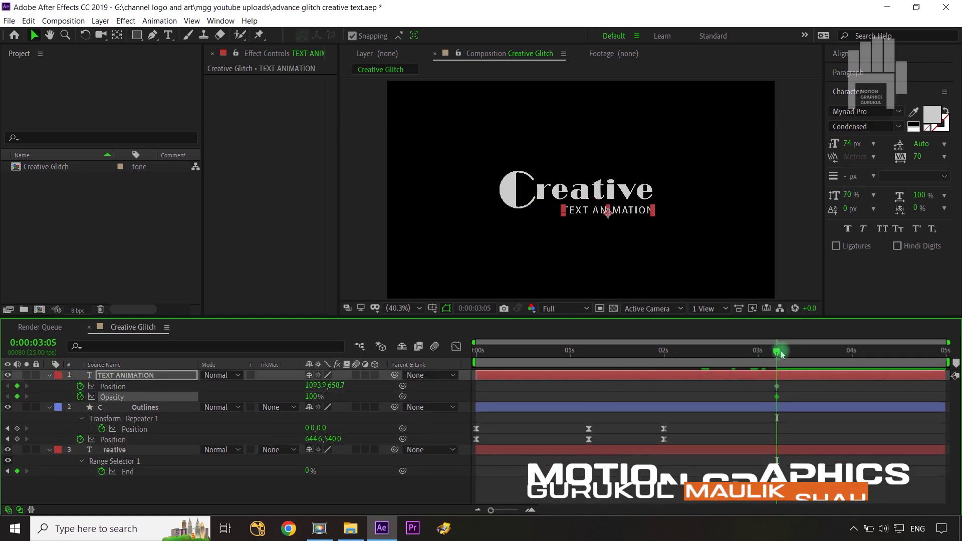
Step: At 0:00:01:05, keyframe the TEXT ANIMATION layer's Position at 1324.9, 658.7 and its Opacity at 0%
drag(655, 353, 589, 353)
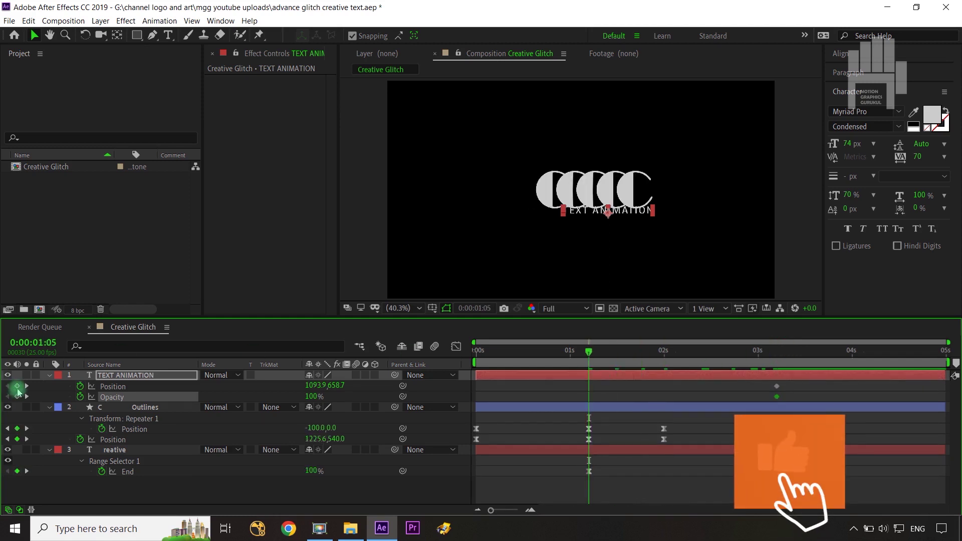
click(16, 387)
click(16, 397)
click(496, 330)
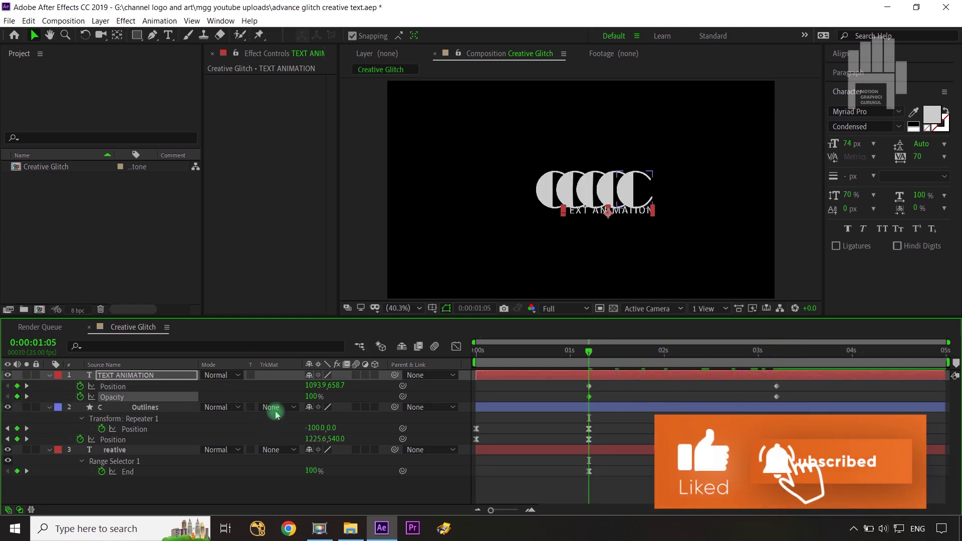
drag(307, 387, 462, 393)
drag(311, 396, 214, 402)
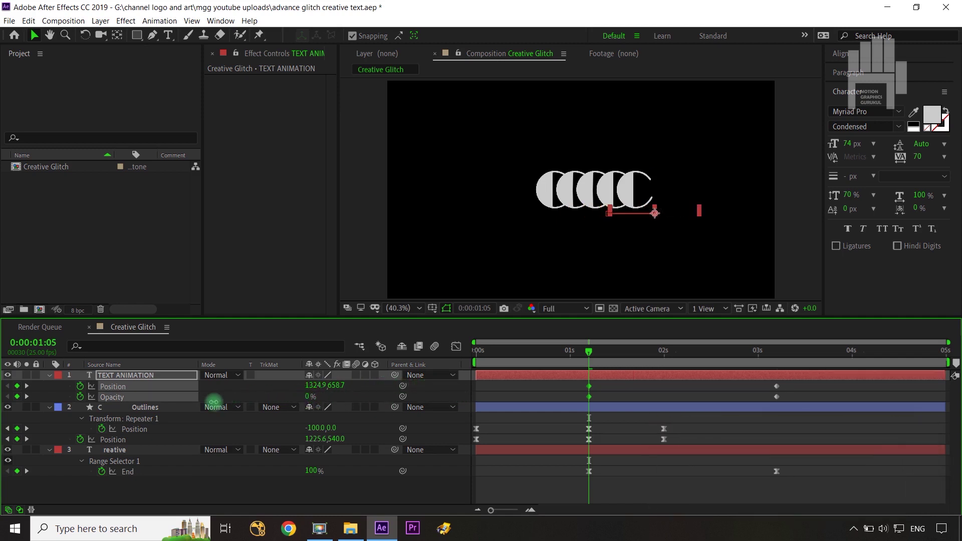
Step: Apply Easy Ease to the TEXT ANIMATION layer's Position and Opacity keyframes, lengthen their final ease in the speed graph, and collapse all layers
click(457, 441)
click(801, 390)
drag(799, 389, 575, 400)
key(F9)
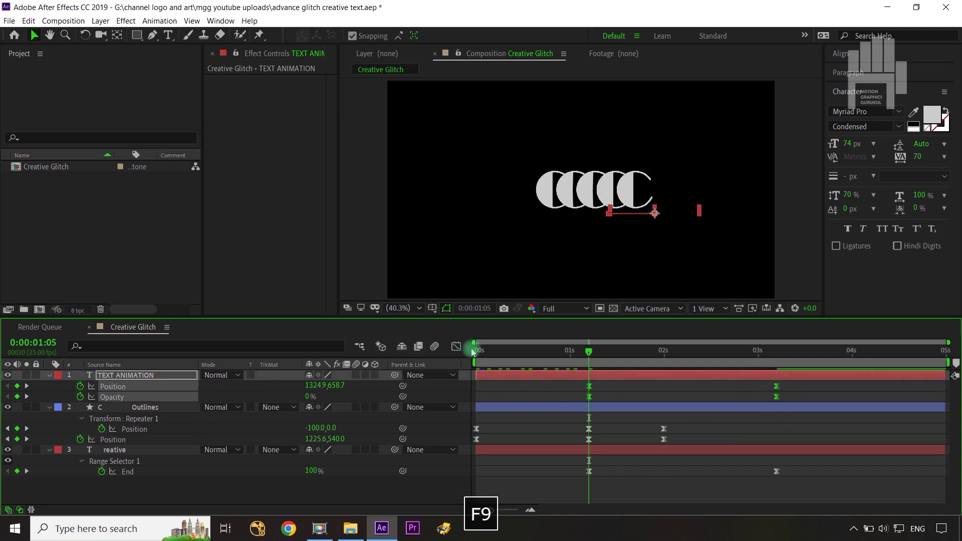
click(456, 347)
drag(837, 396, 683, 456)
click(457, 347)
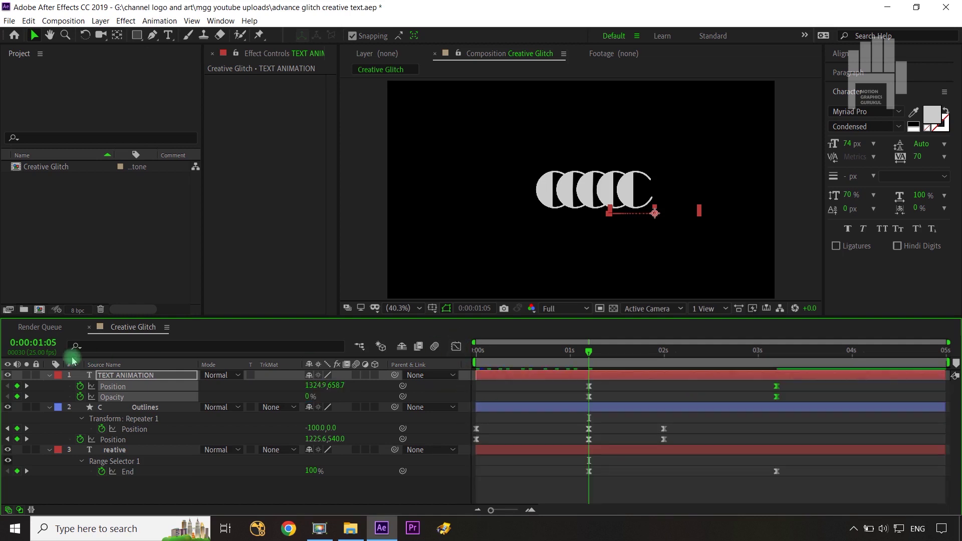
drag(71, 355, 401, 474)
key(u)
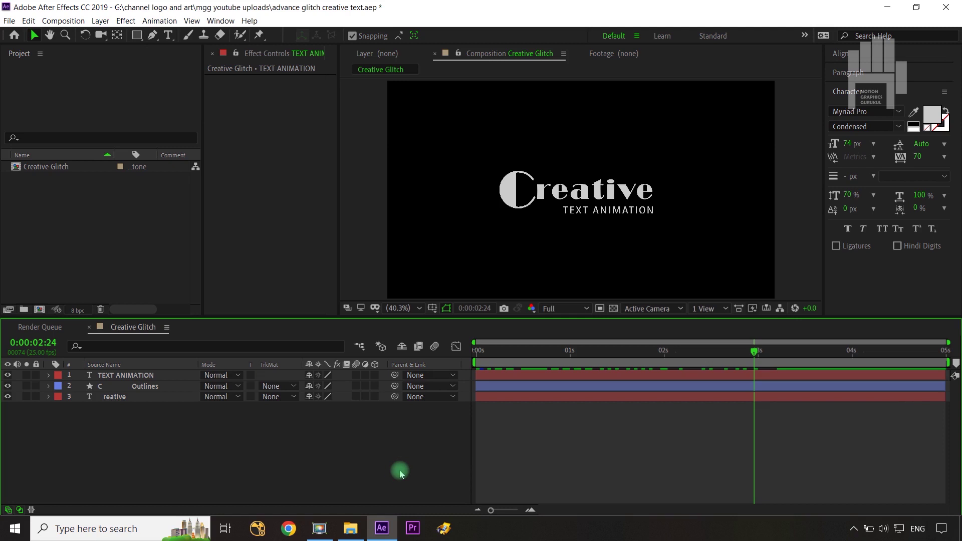
Step: Create an adjustment layer above all layers and apply the Noise effect with Amount of Noise at 3%
key(ctrl+alt+y)
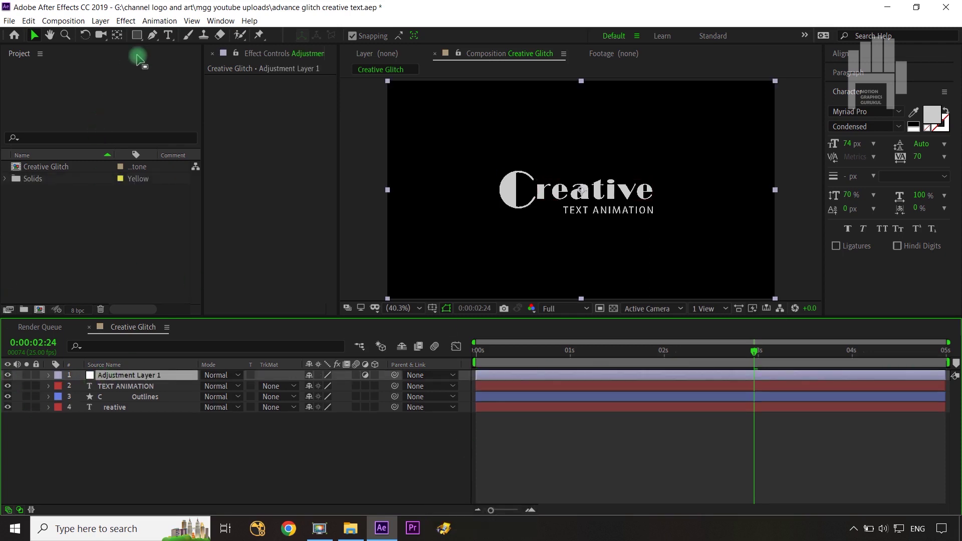
click(125, 21)
mouse_move(150, 187)
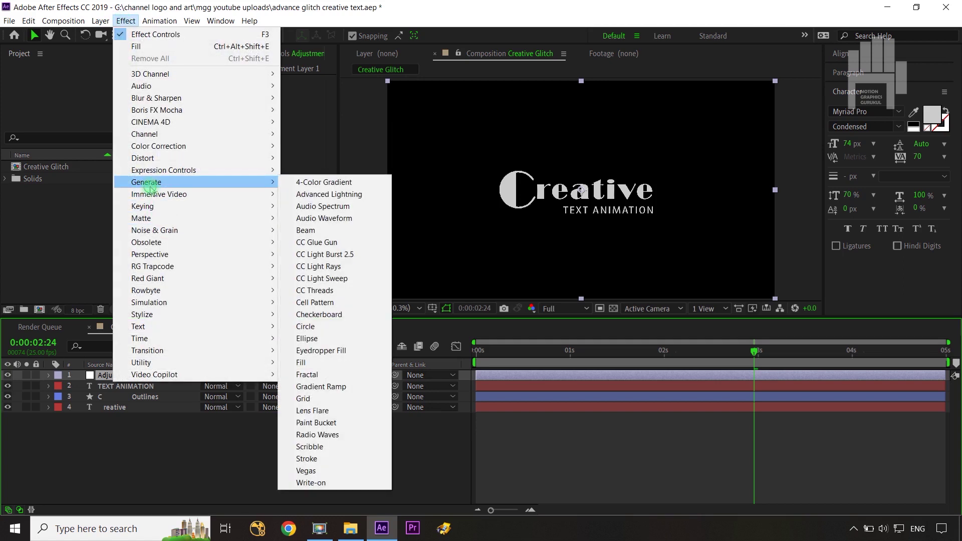
mouse_move(152, 233)
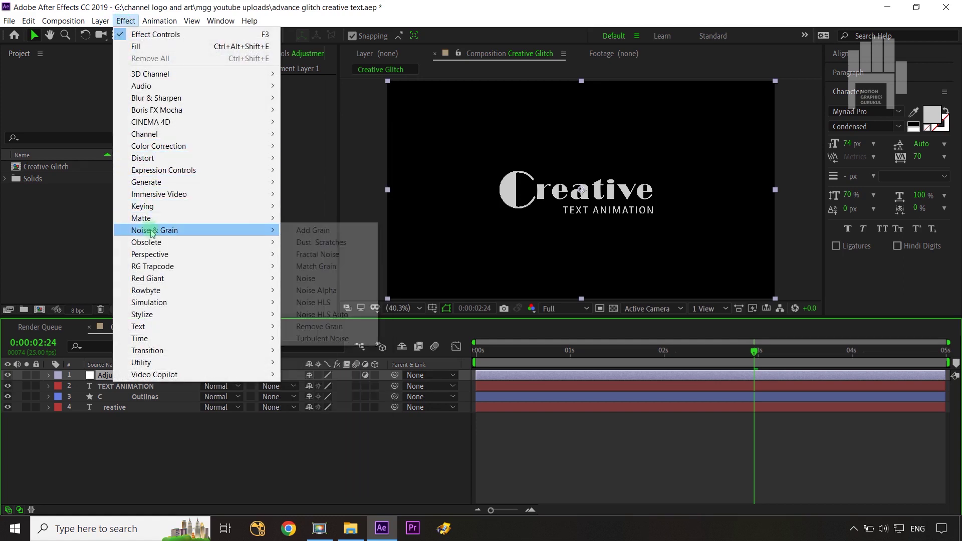
click(315, 279)
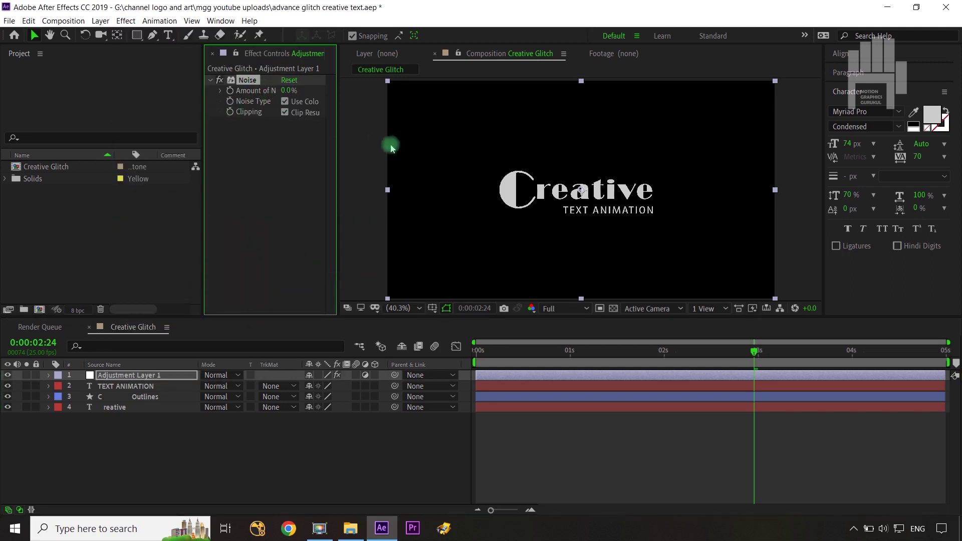
drag(337, 147, 374, 146)
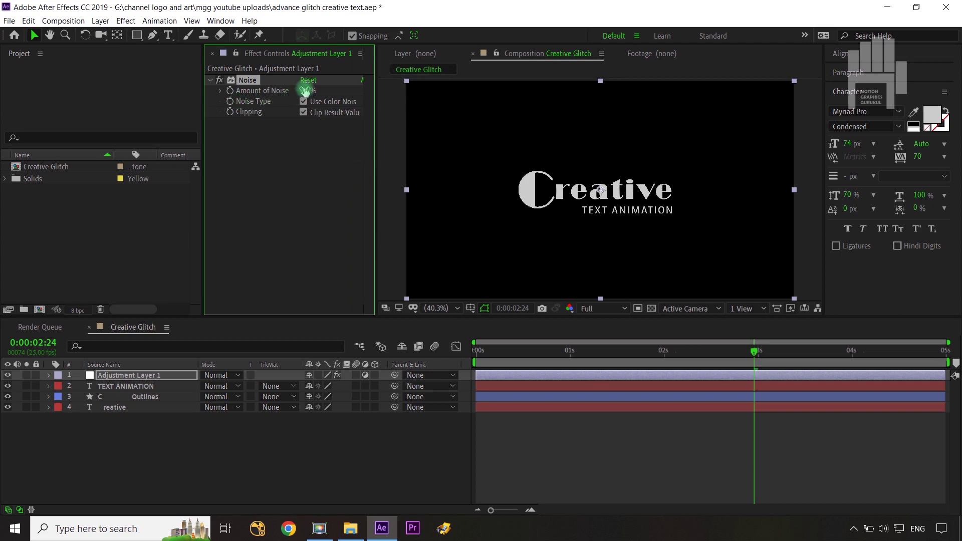
text(3)
click(304, 251)
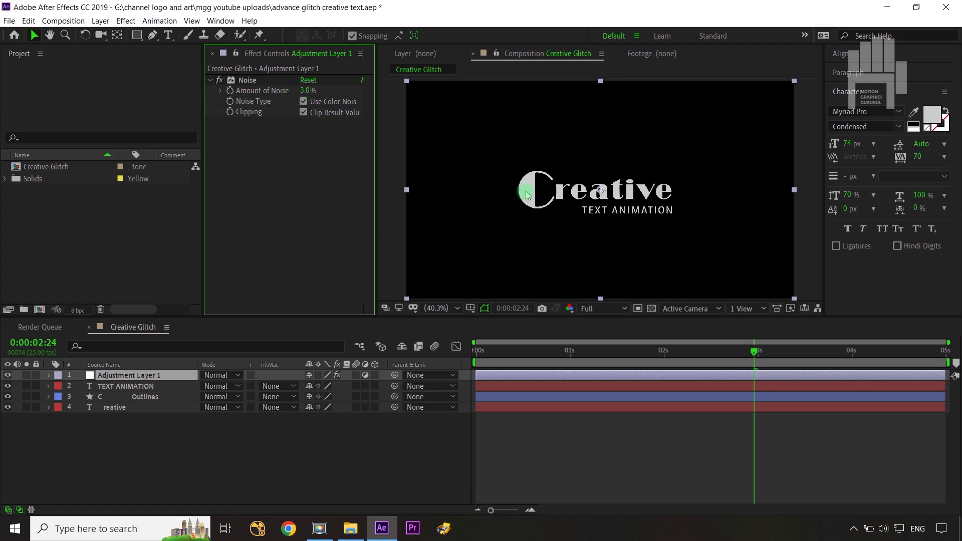
Step: Inspect the grain on the letters up close and switch the Noise effect off
scroll(529, 194, up, 3)
scroll(529, 195, up, 4)
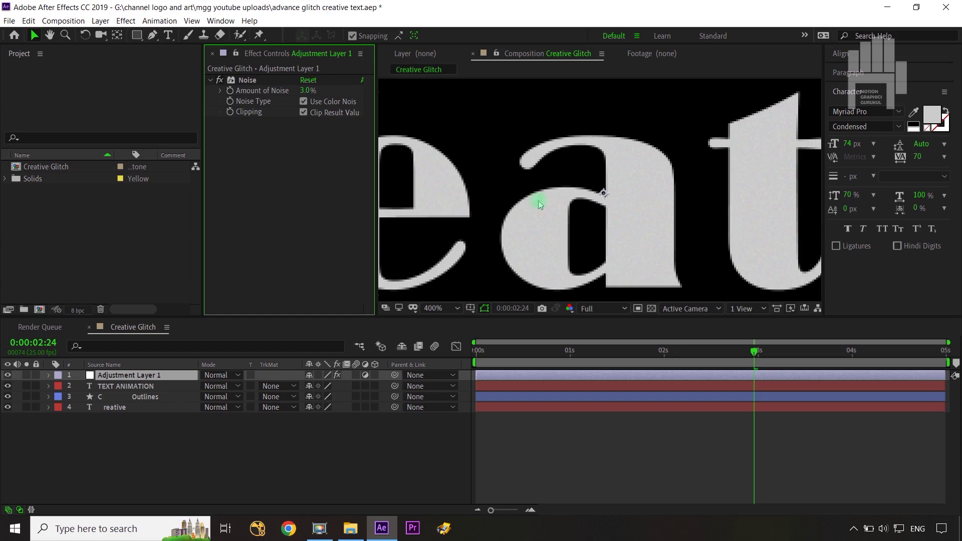
scroll(540, 205, up, 2)
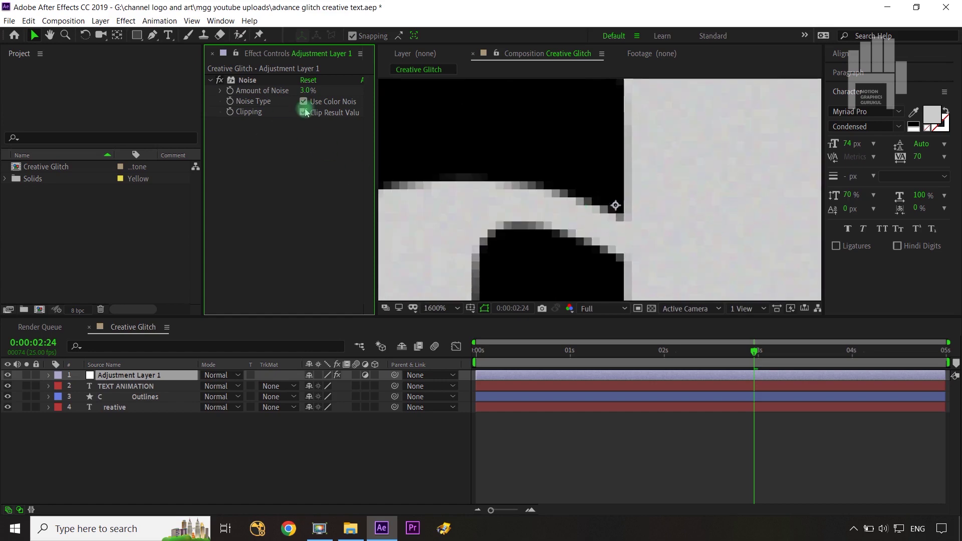
click(219, 83)
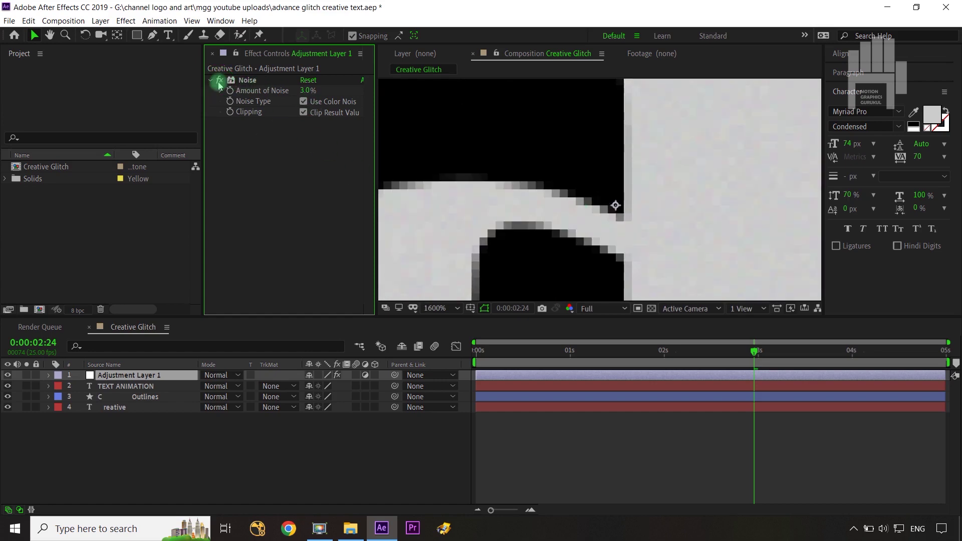
key(shift+slash)
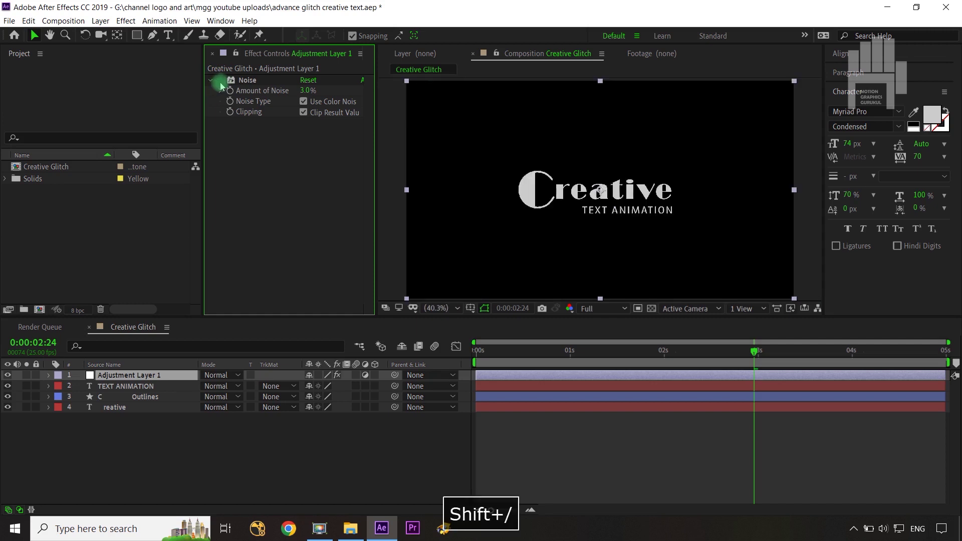
Step: Create a second adjustment layer, apply the Time Displacement effect to it, and return to the start of the composition
click(310, 443)
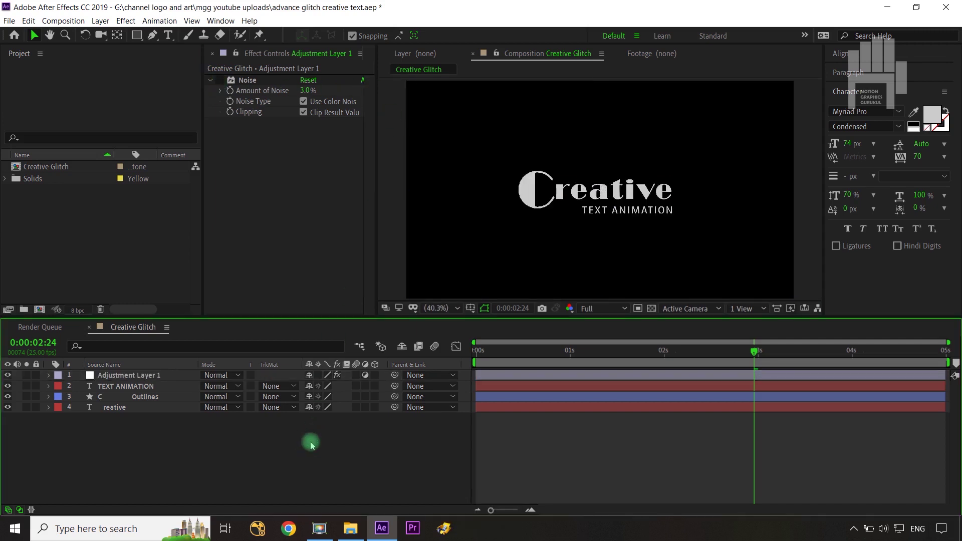
key(ctrl+alt+y)
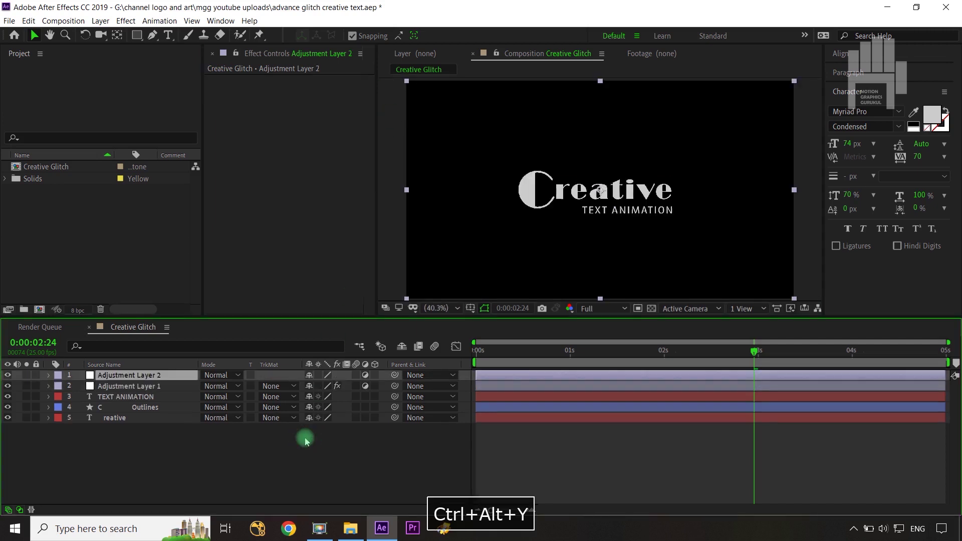
click(124, 21)
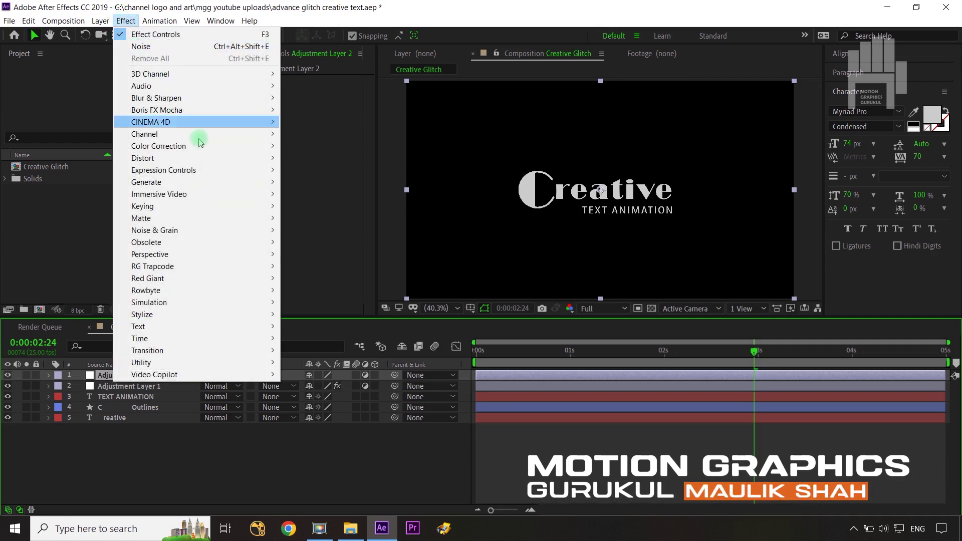
mouse_move(198, 337)
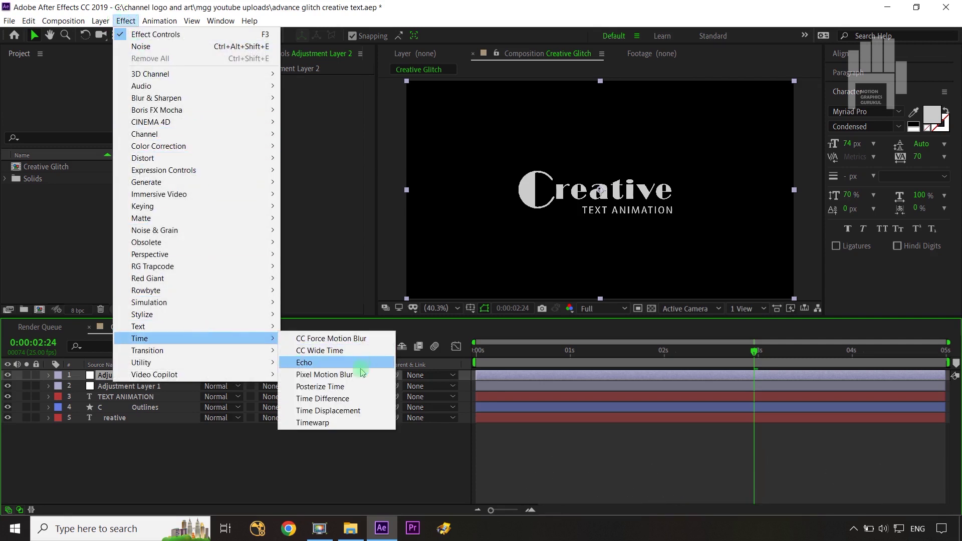
click(346, 411)
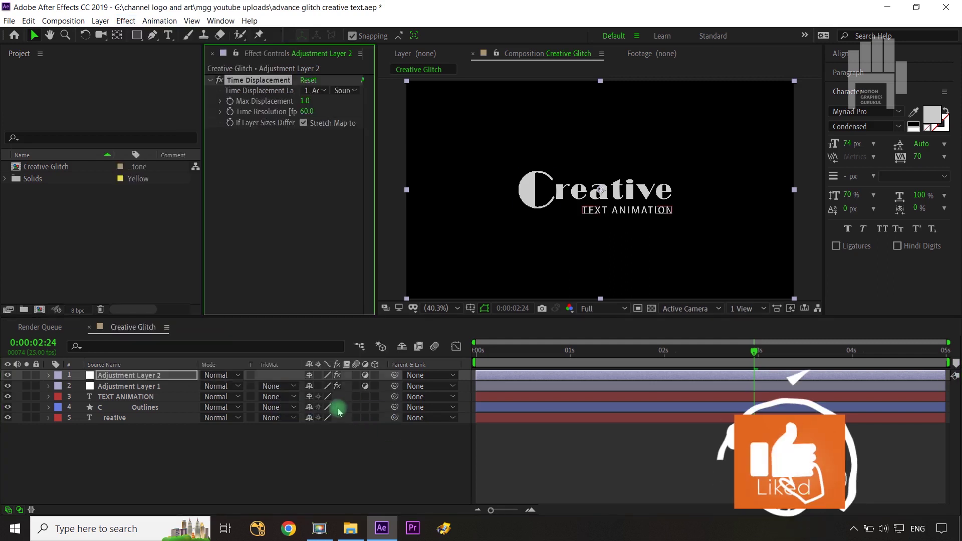
drag(754, 354, 474, 357)
click(393, 463)
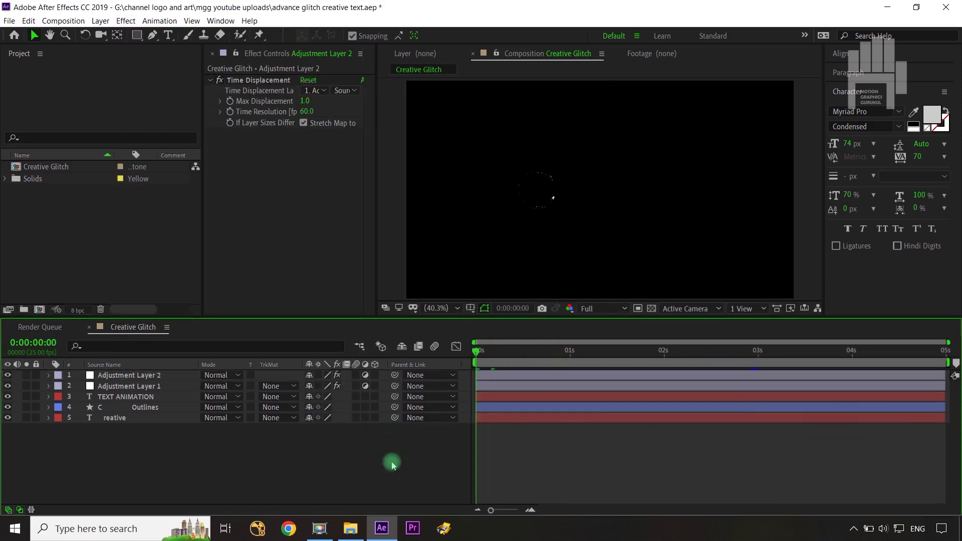